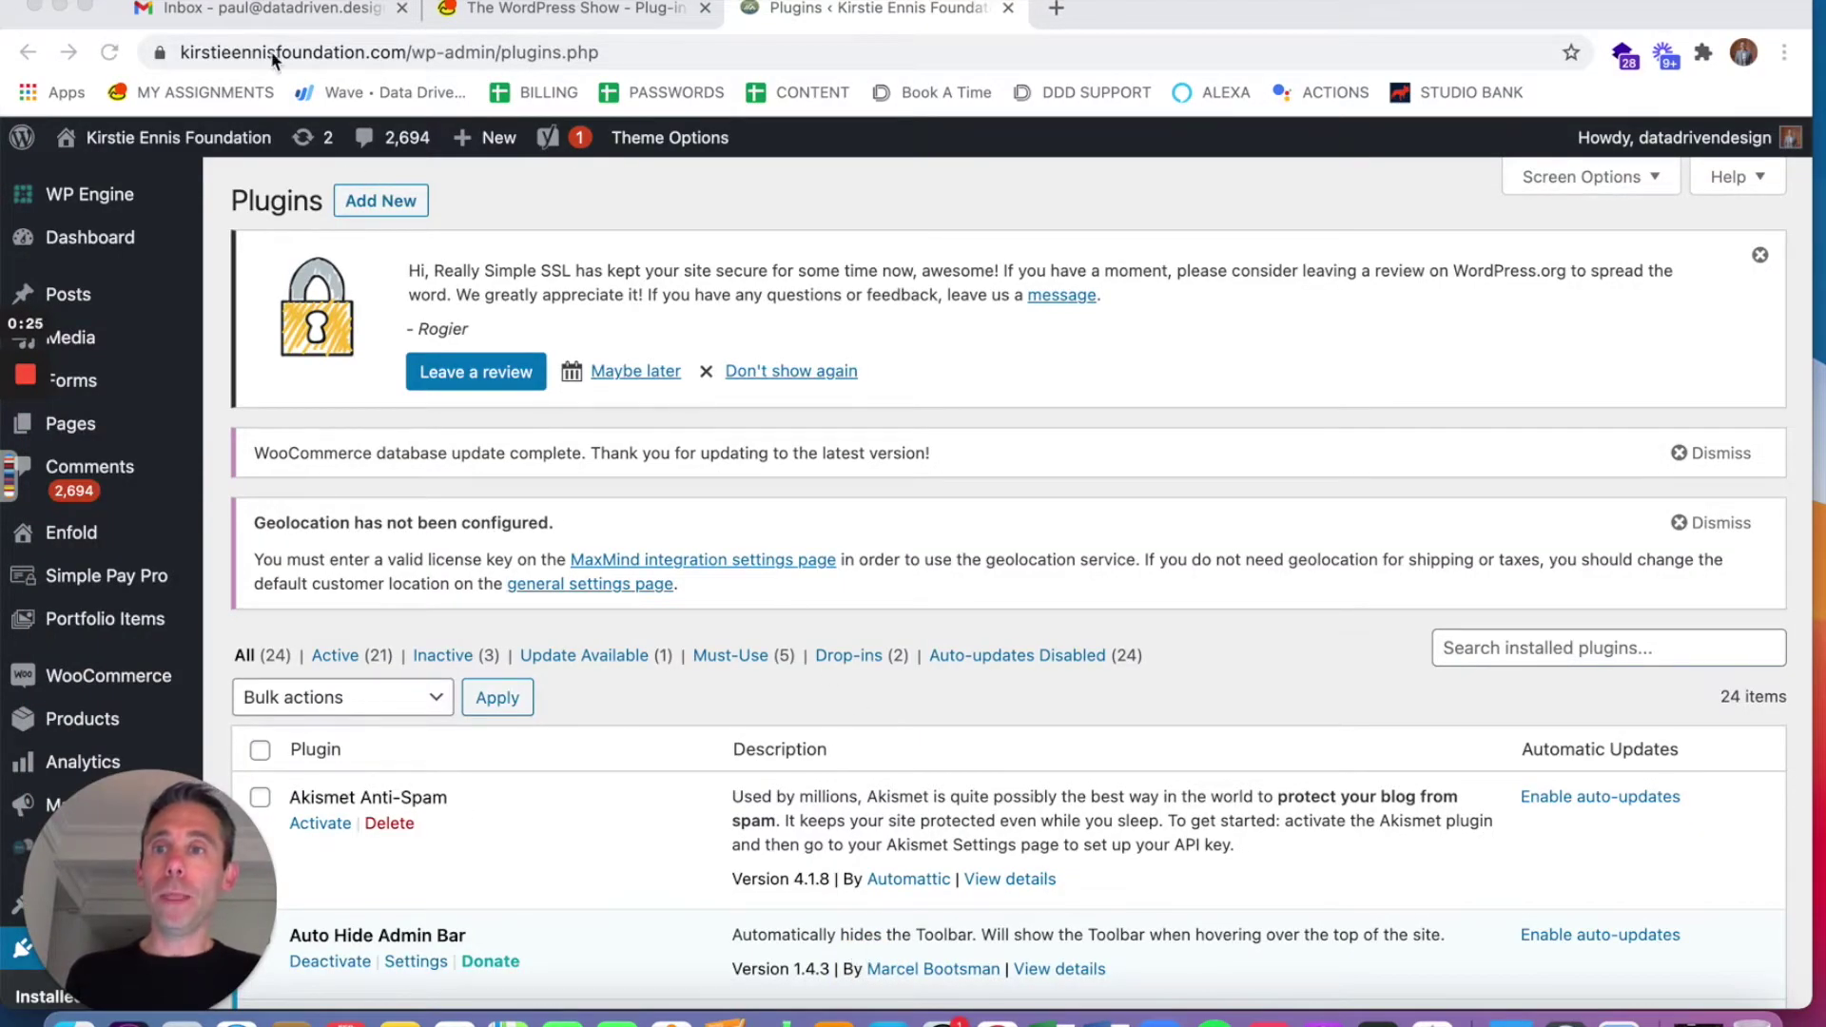
Step: Load the foundation's site in a new incognito window and scroll until the Bloom sign-up popup appears
left_click(153, 0)
left_click(219, 49)
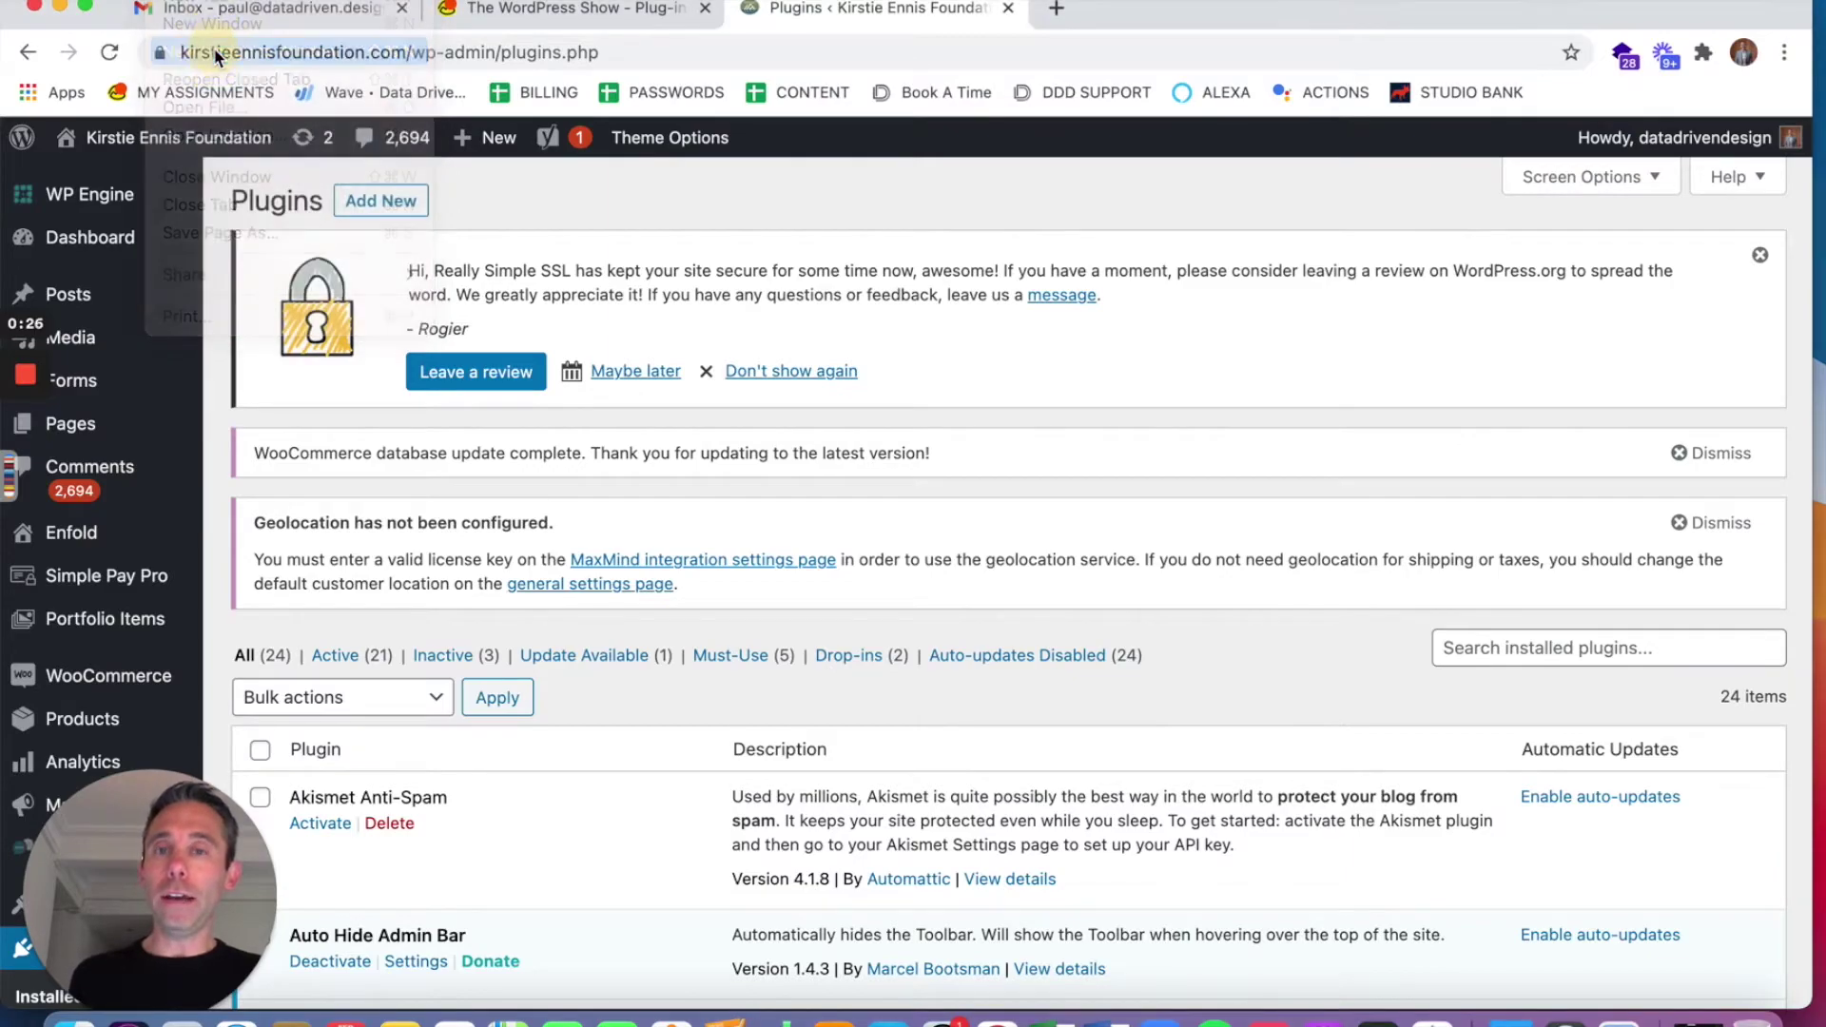
type("kir")
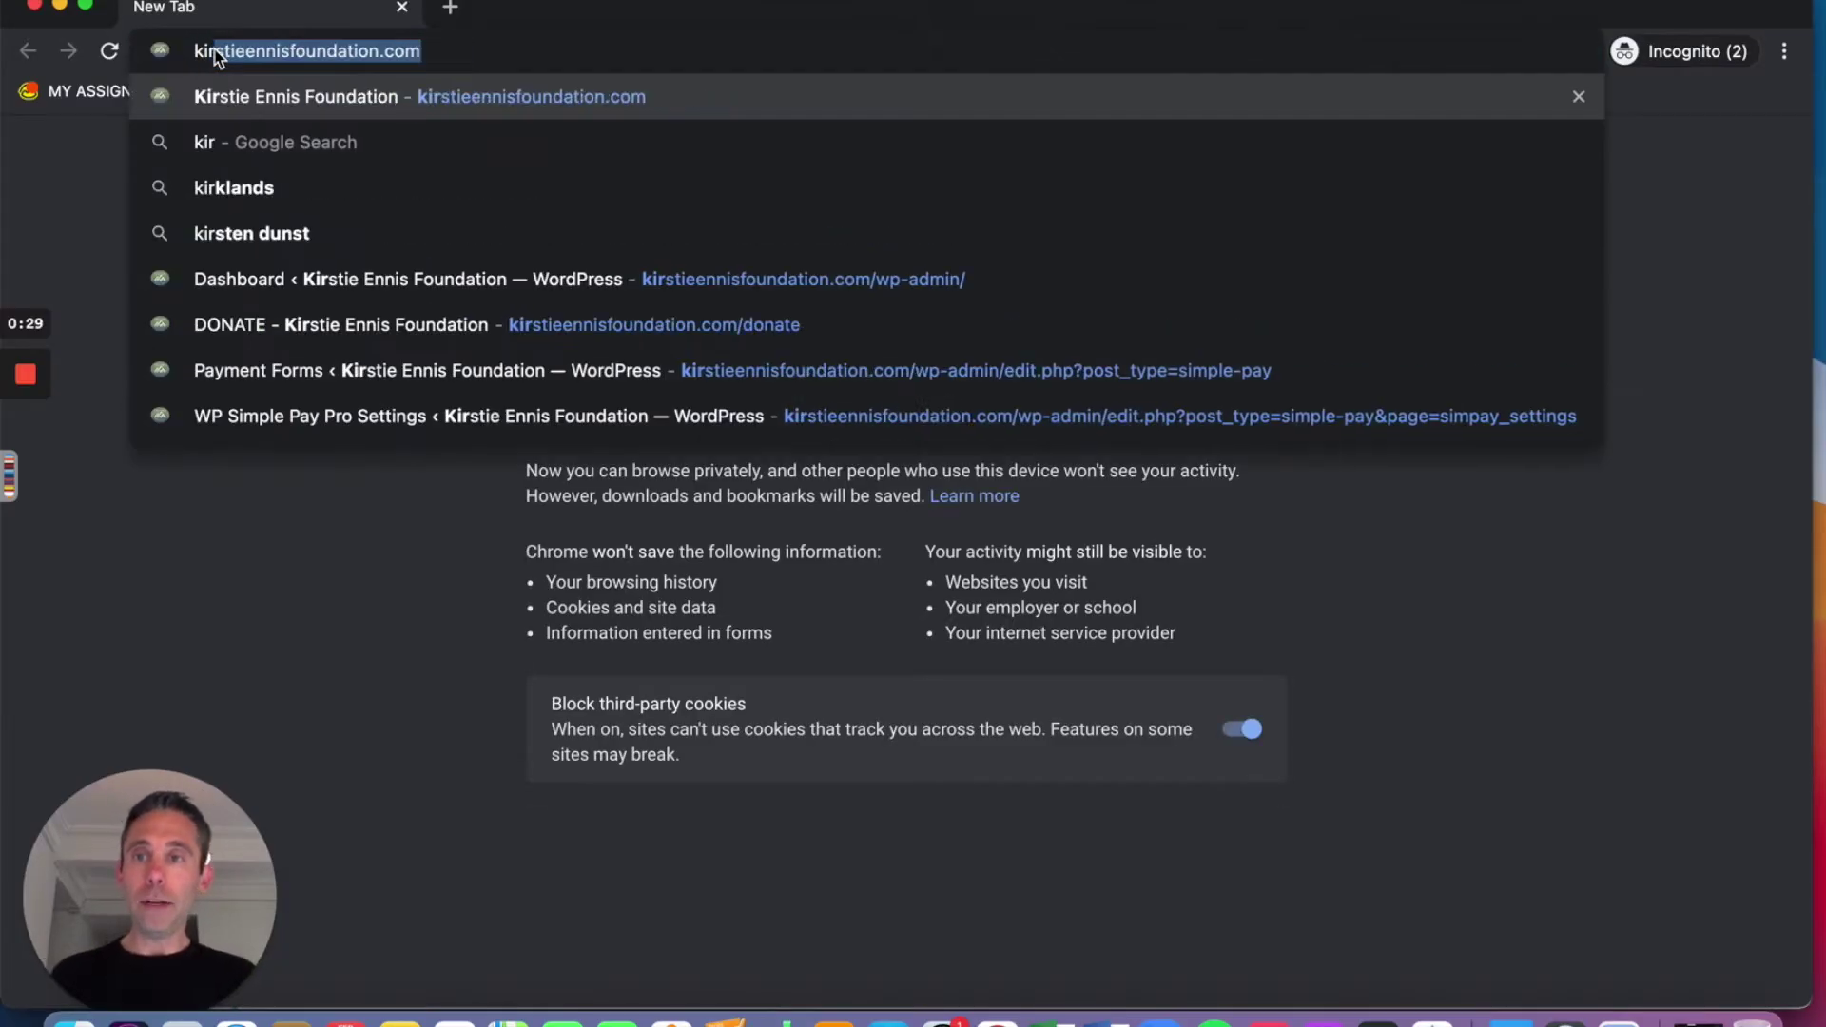
key("Return")
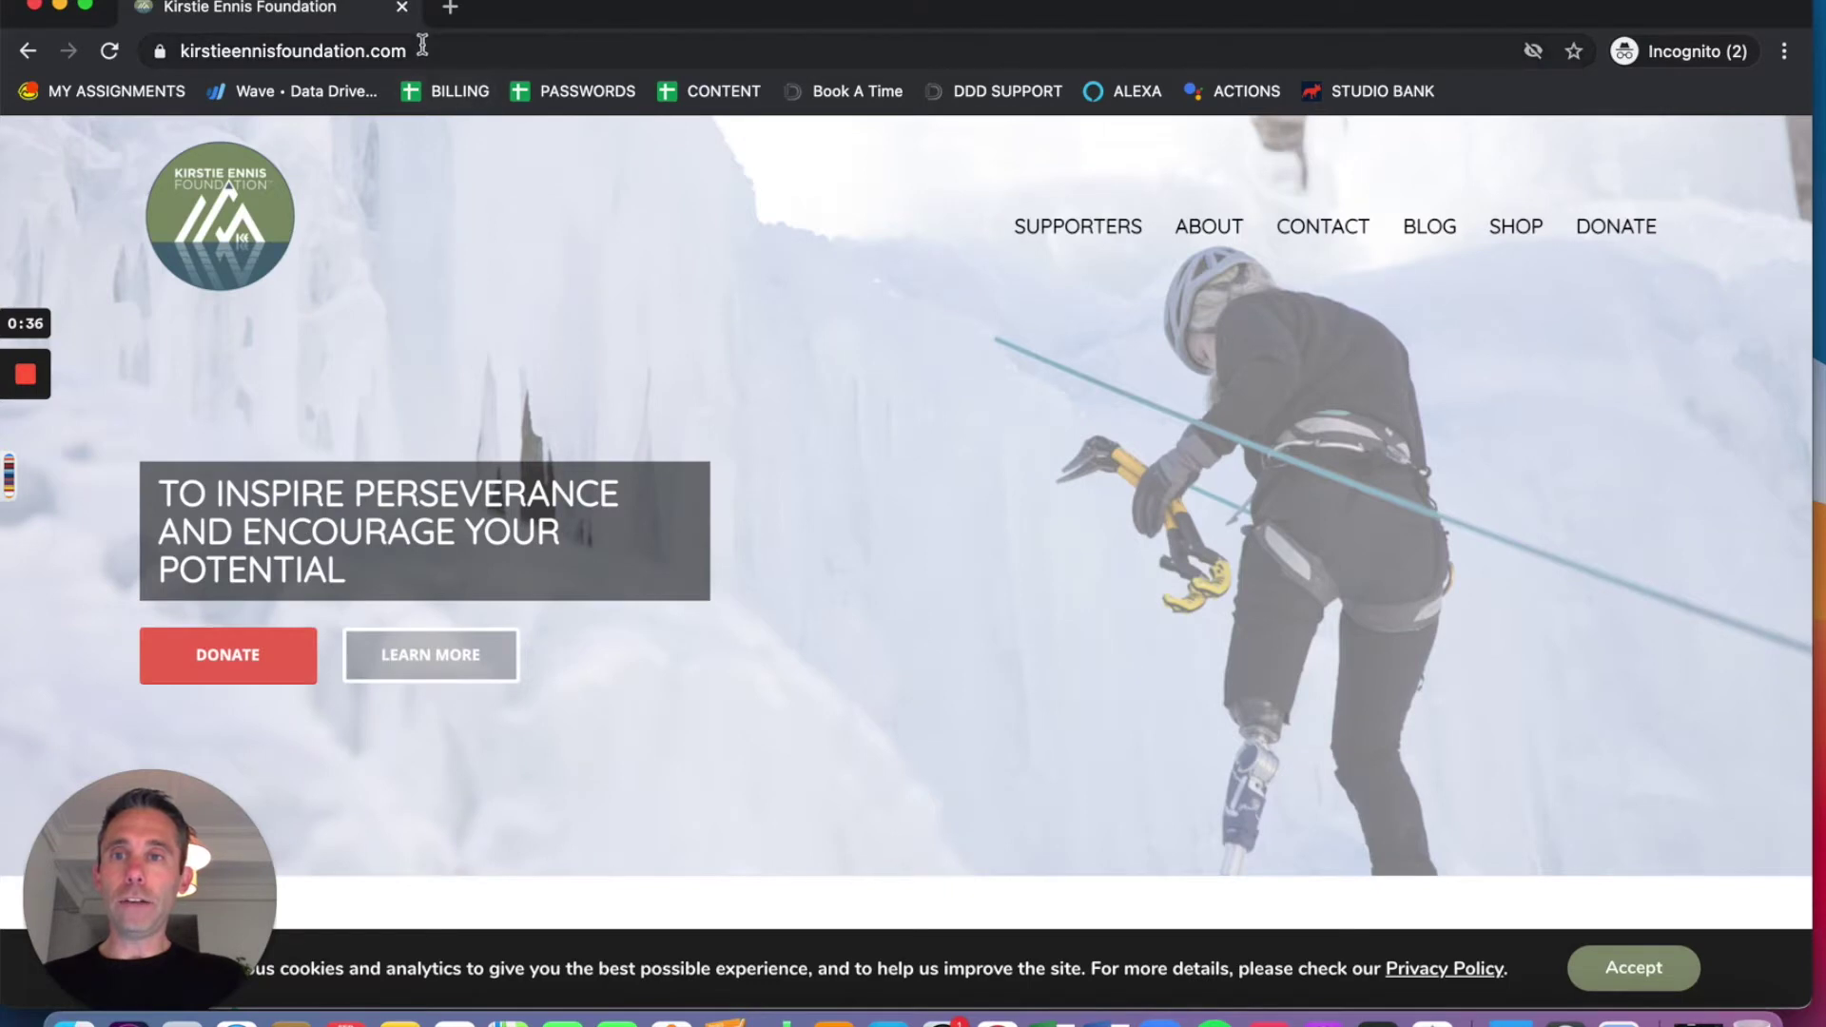
scroll(985, 561, "down", 10)
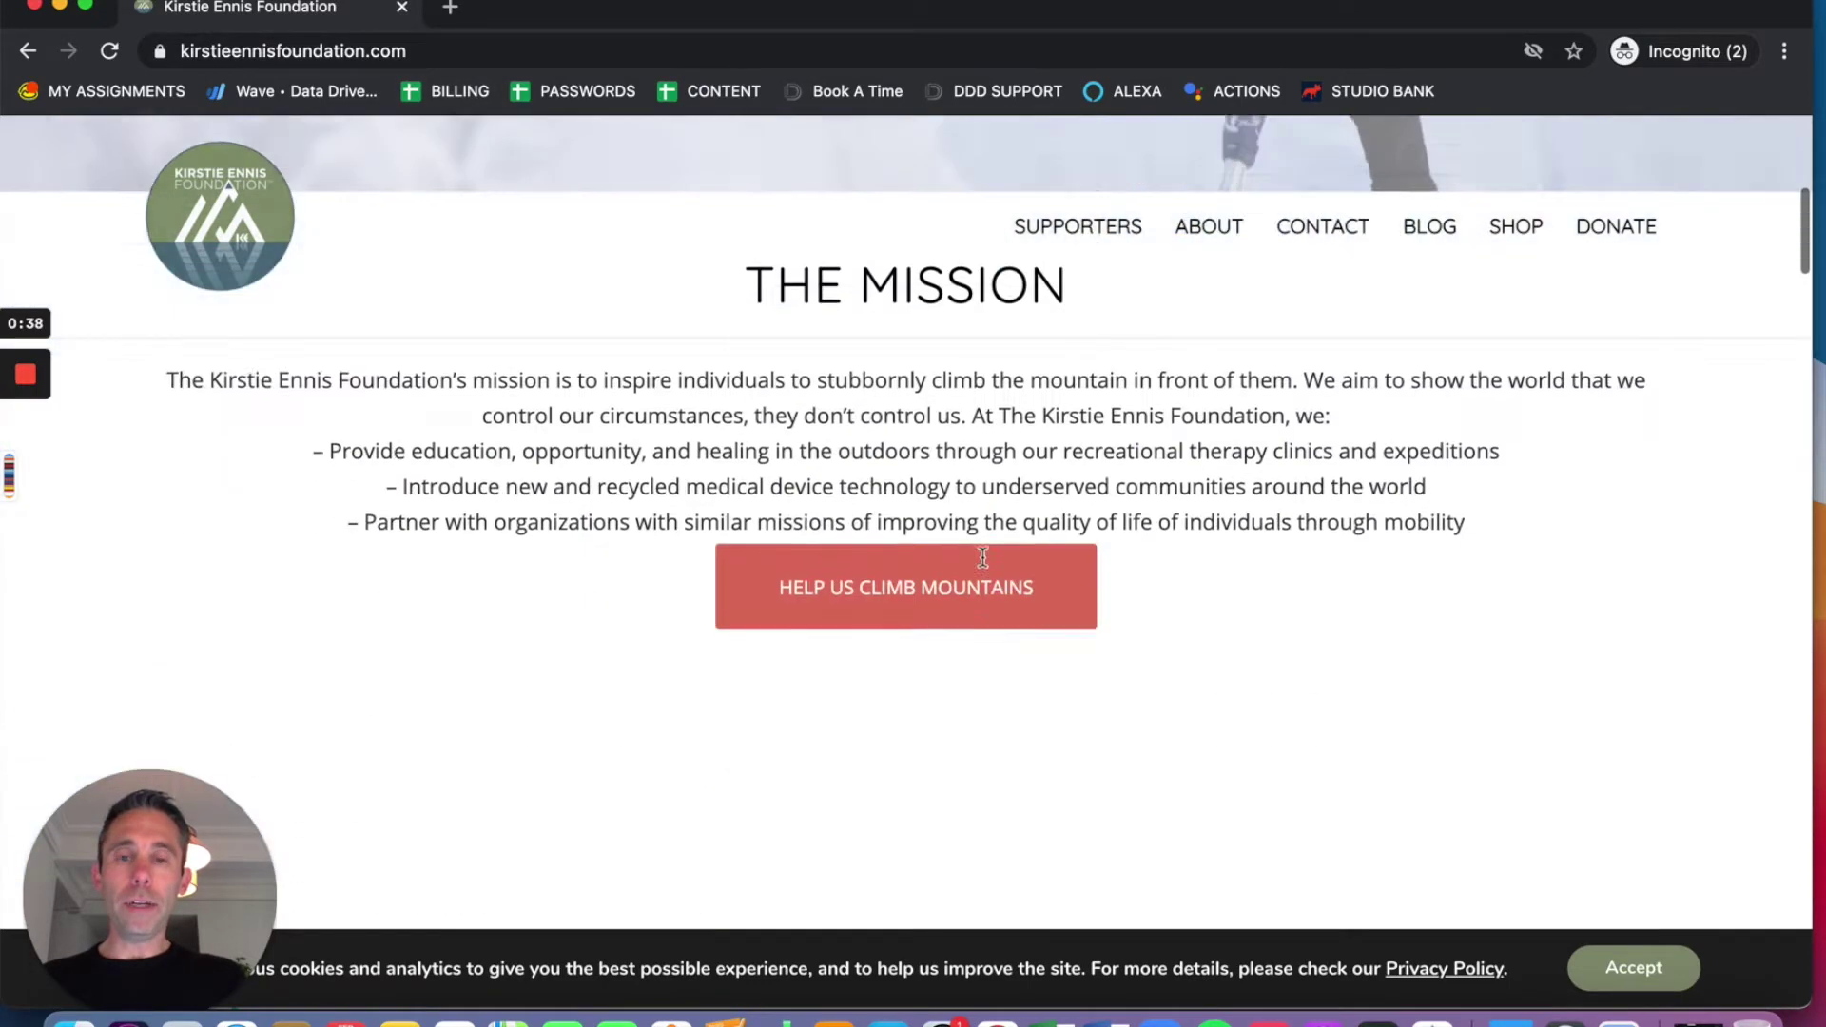
scroll(984, 566, "down", 5)
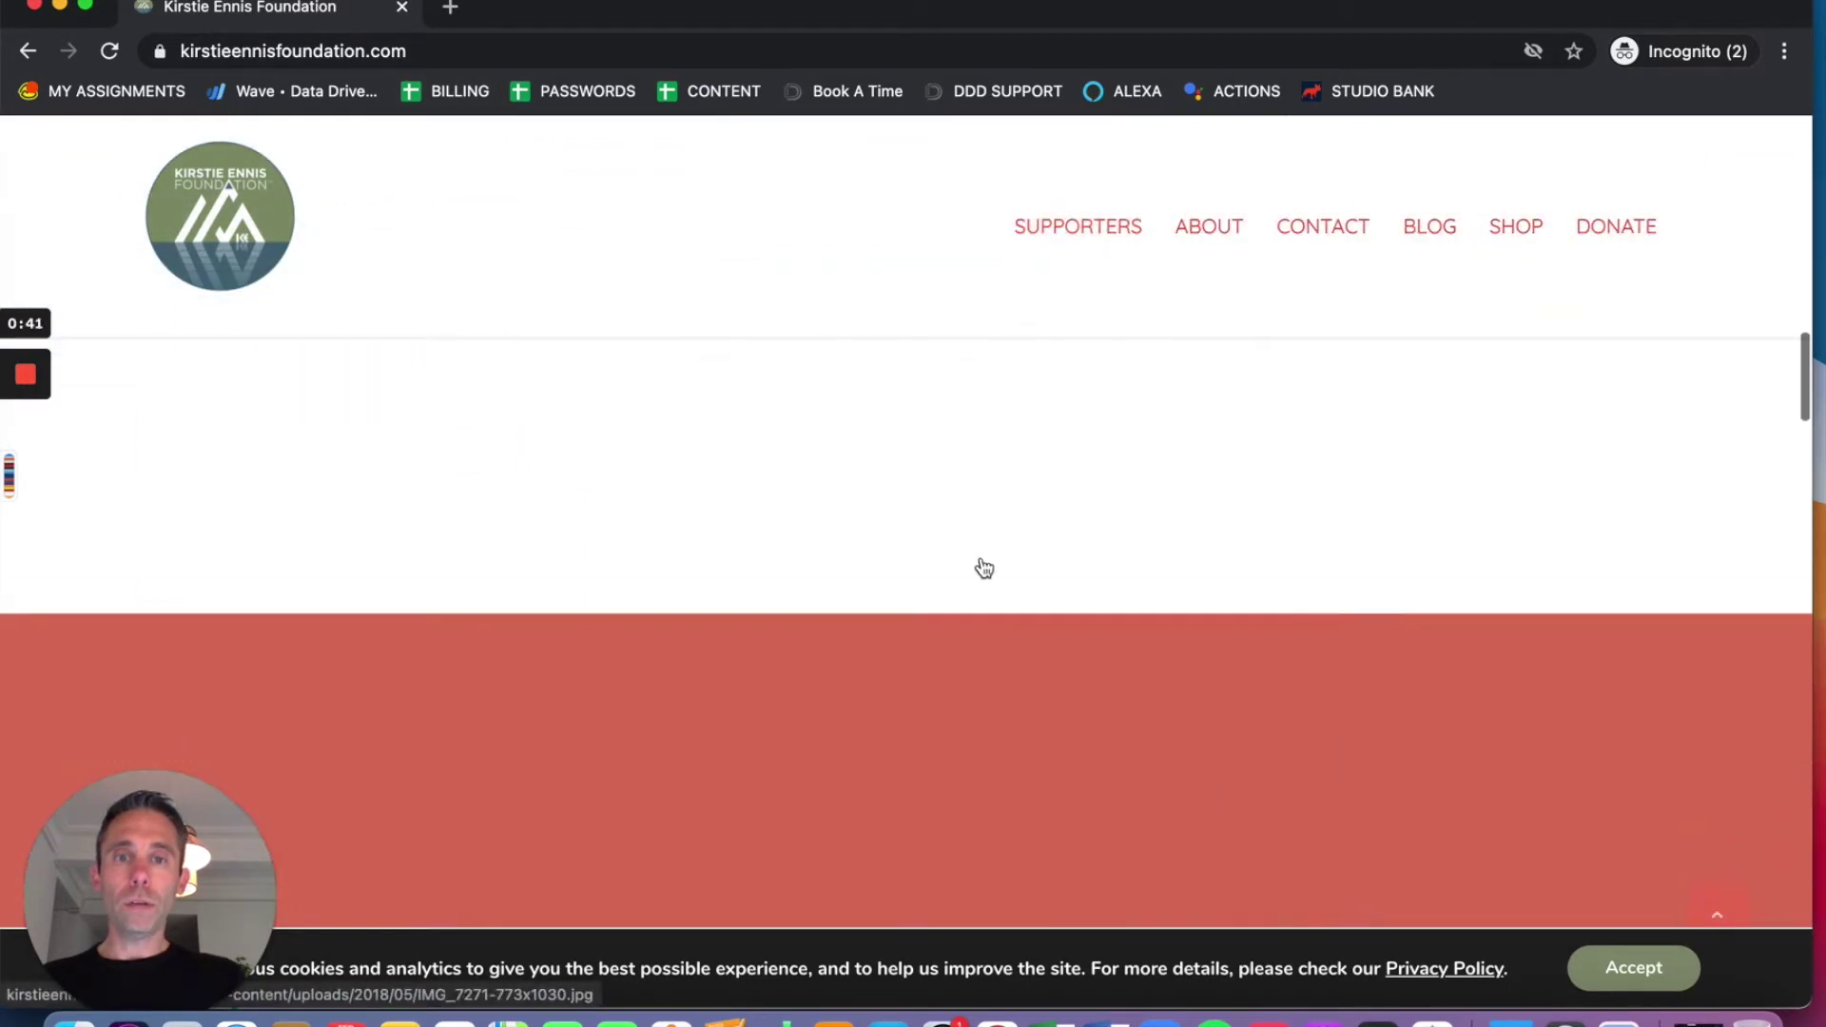
scroll(984, 566, "down", 10)
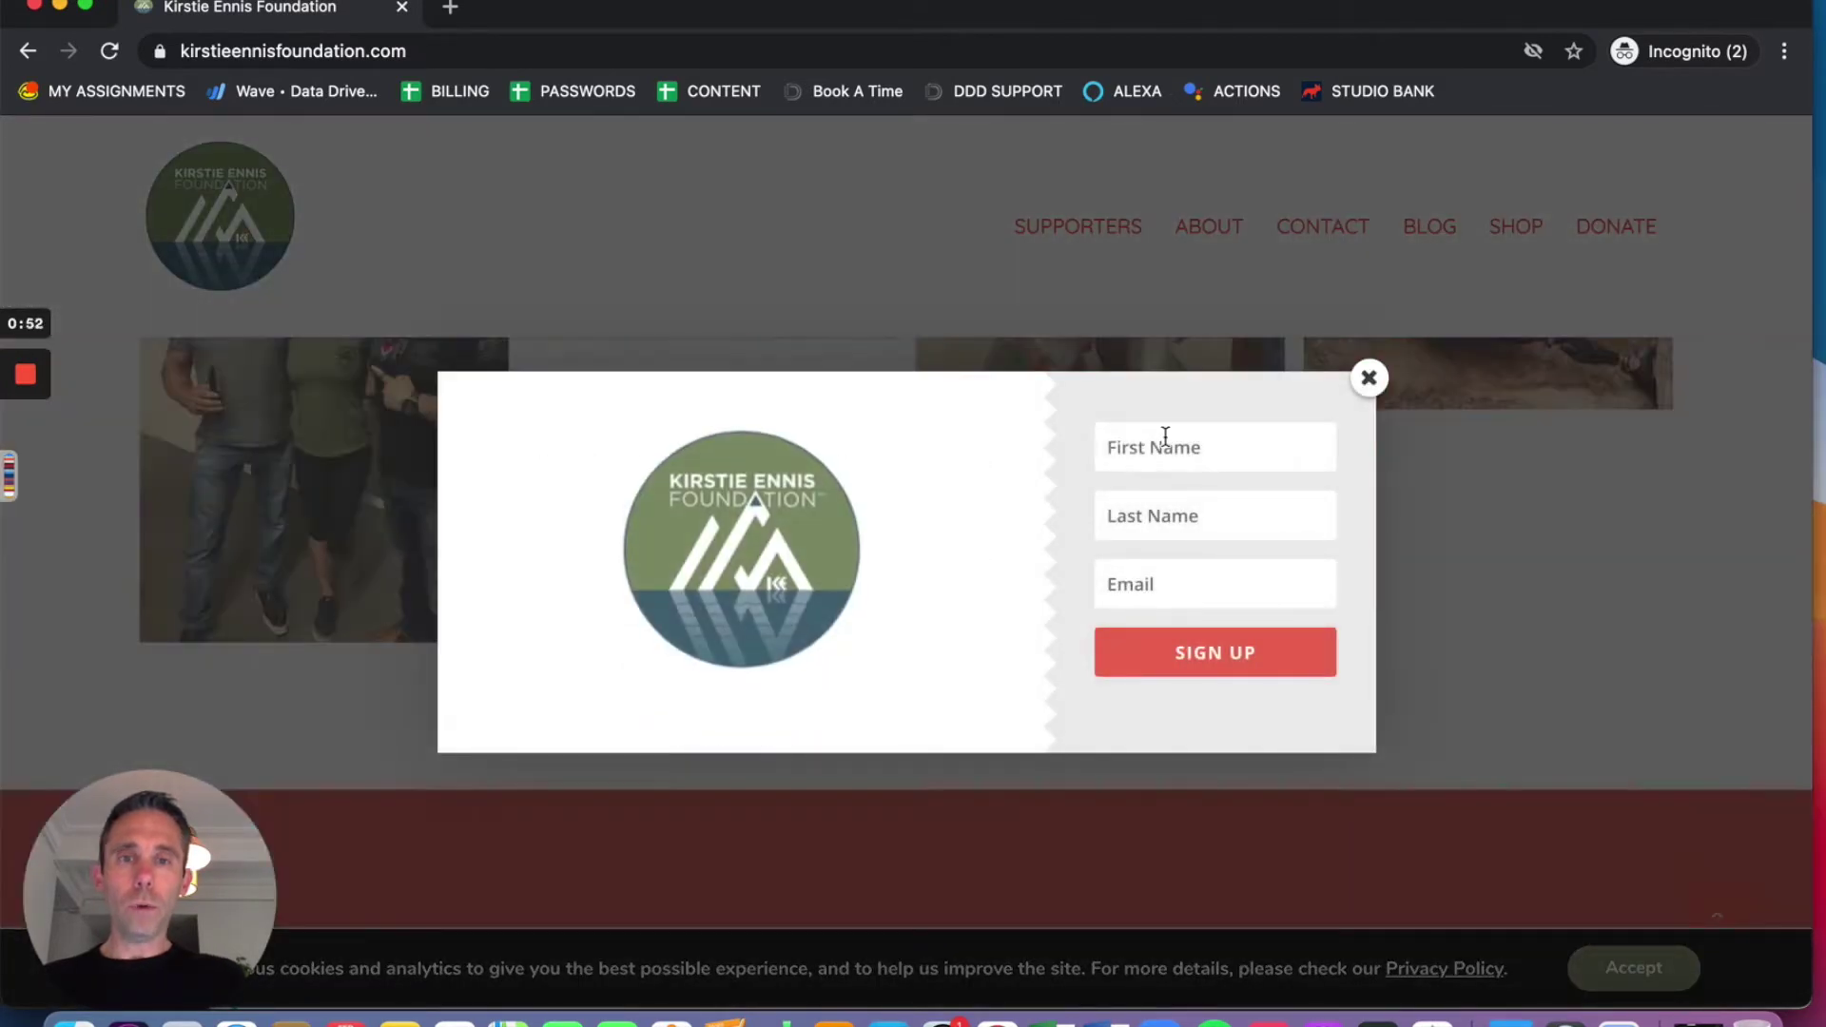
Step: Minimize the incognito window, then go from the WordPress Plugins page to Bloom's Optin Forms page
left_click(63, 7)
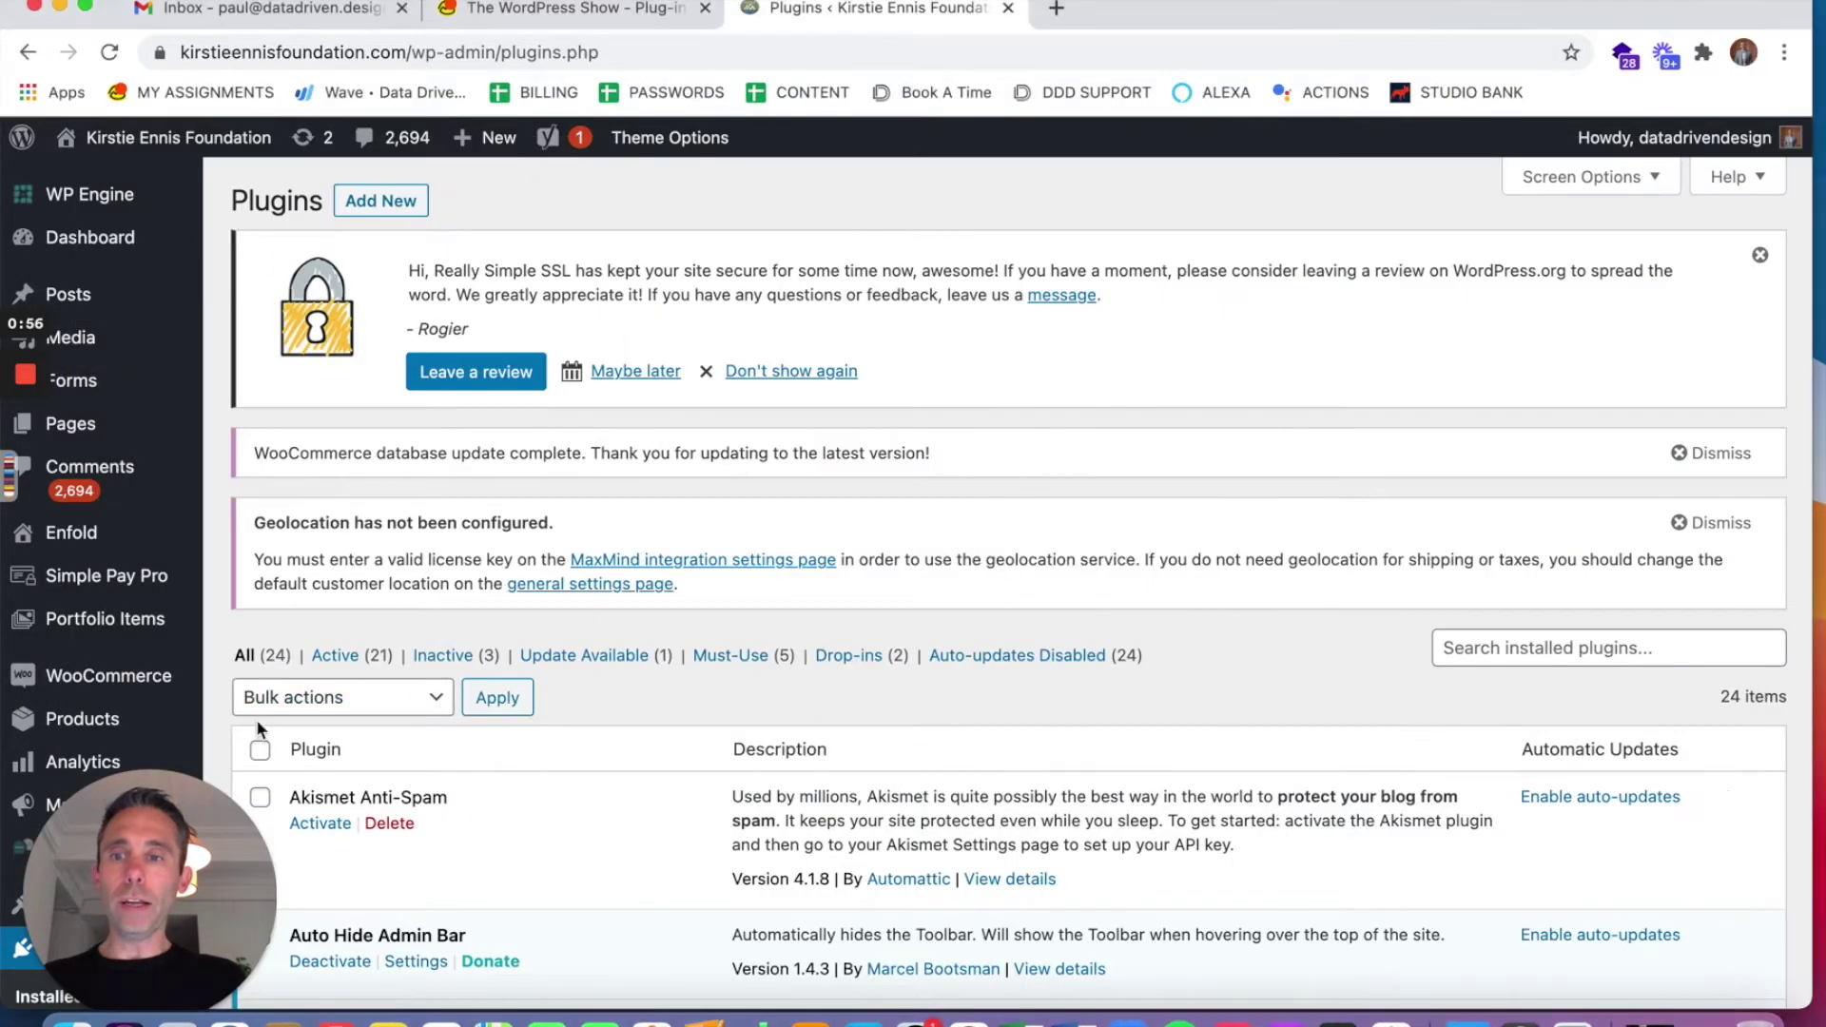
left_click_drag(177, 800, 1707, 808)
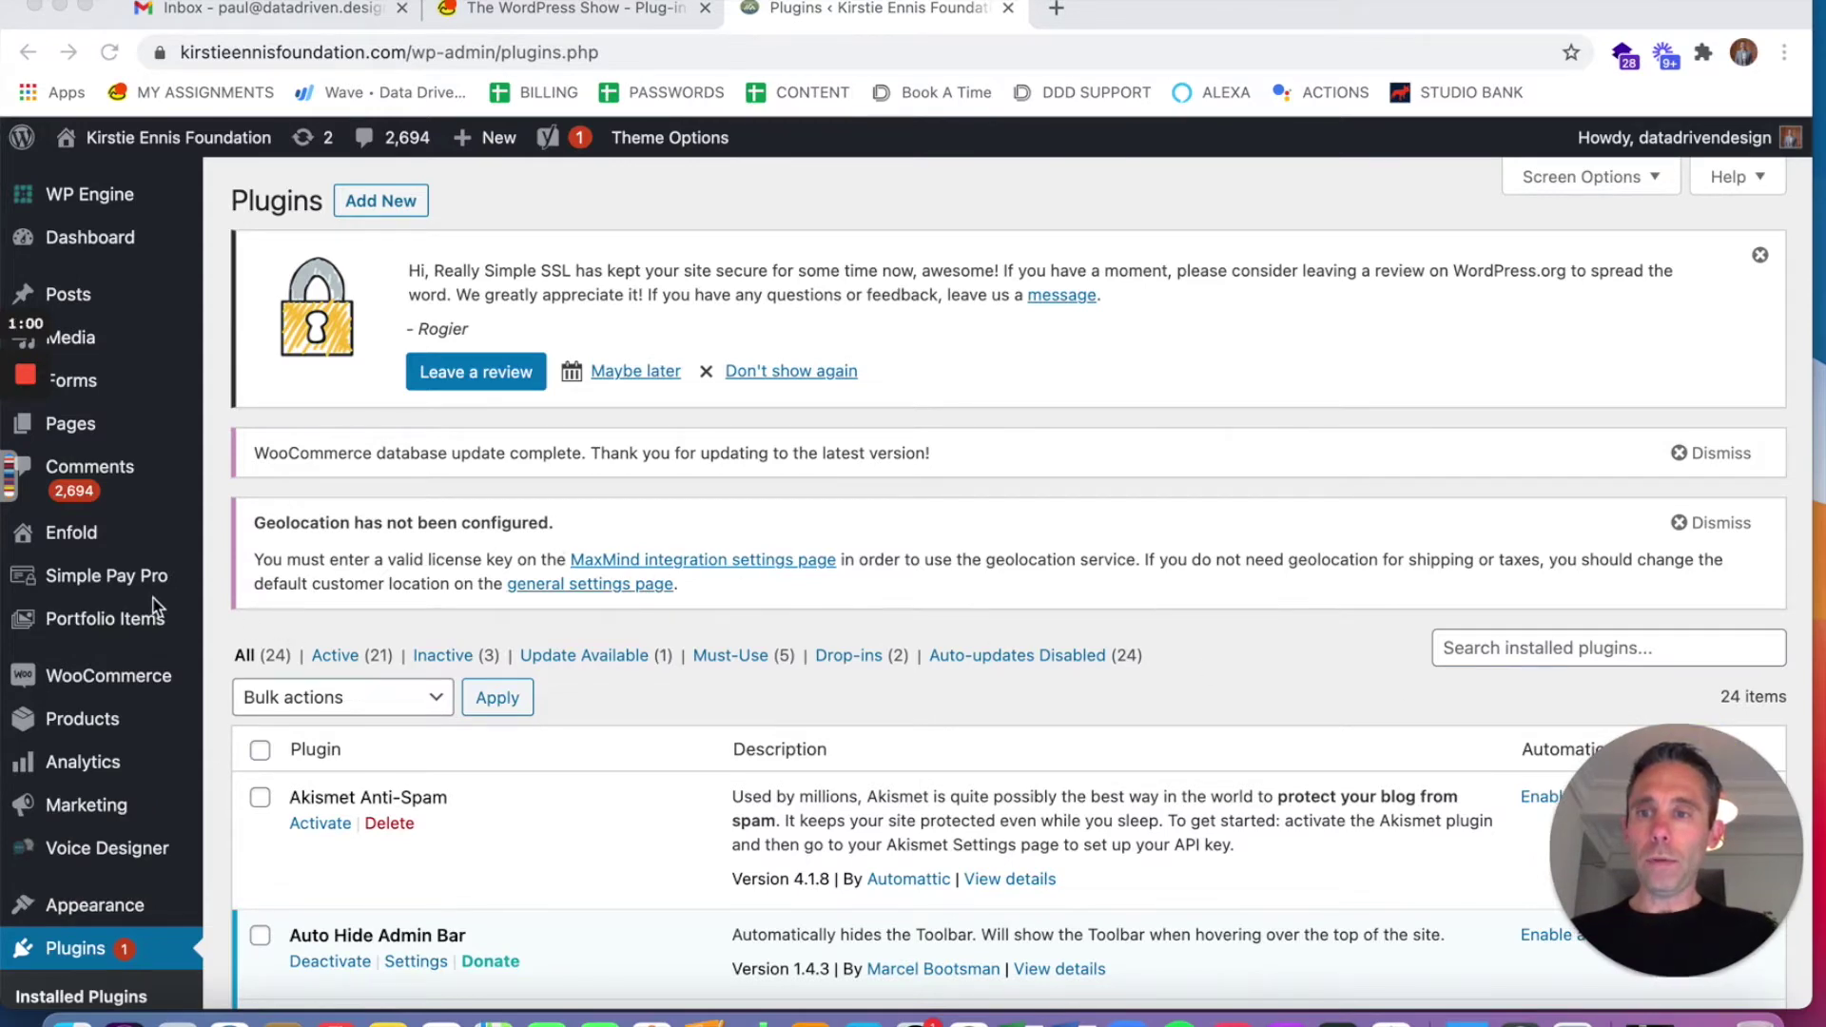
scroll(155, 604, "down", 5)
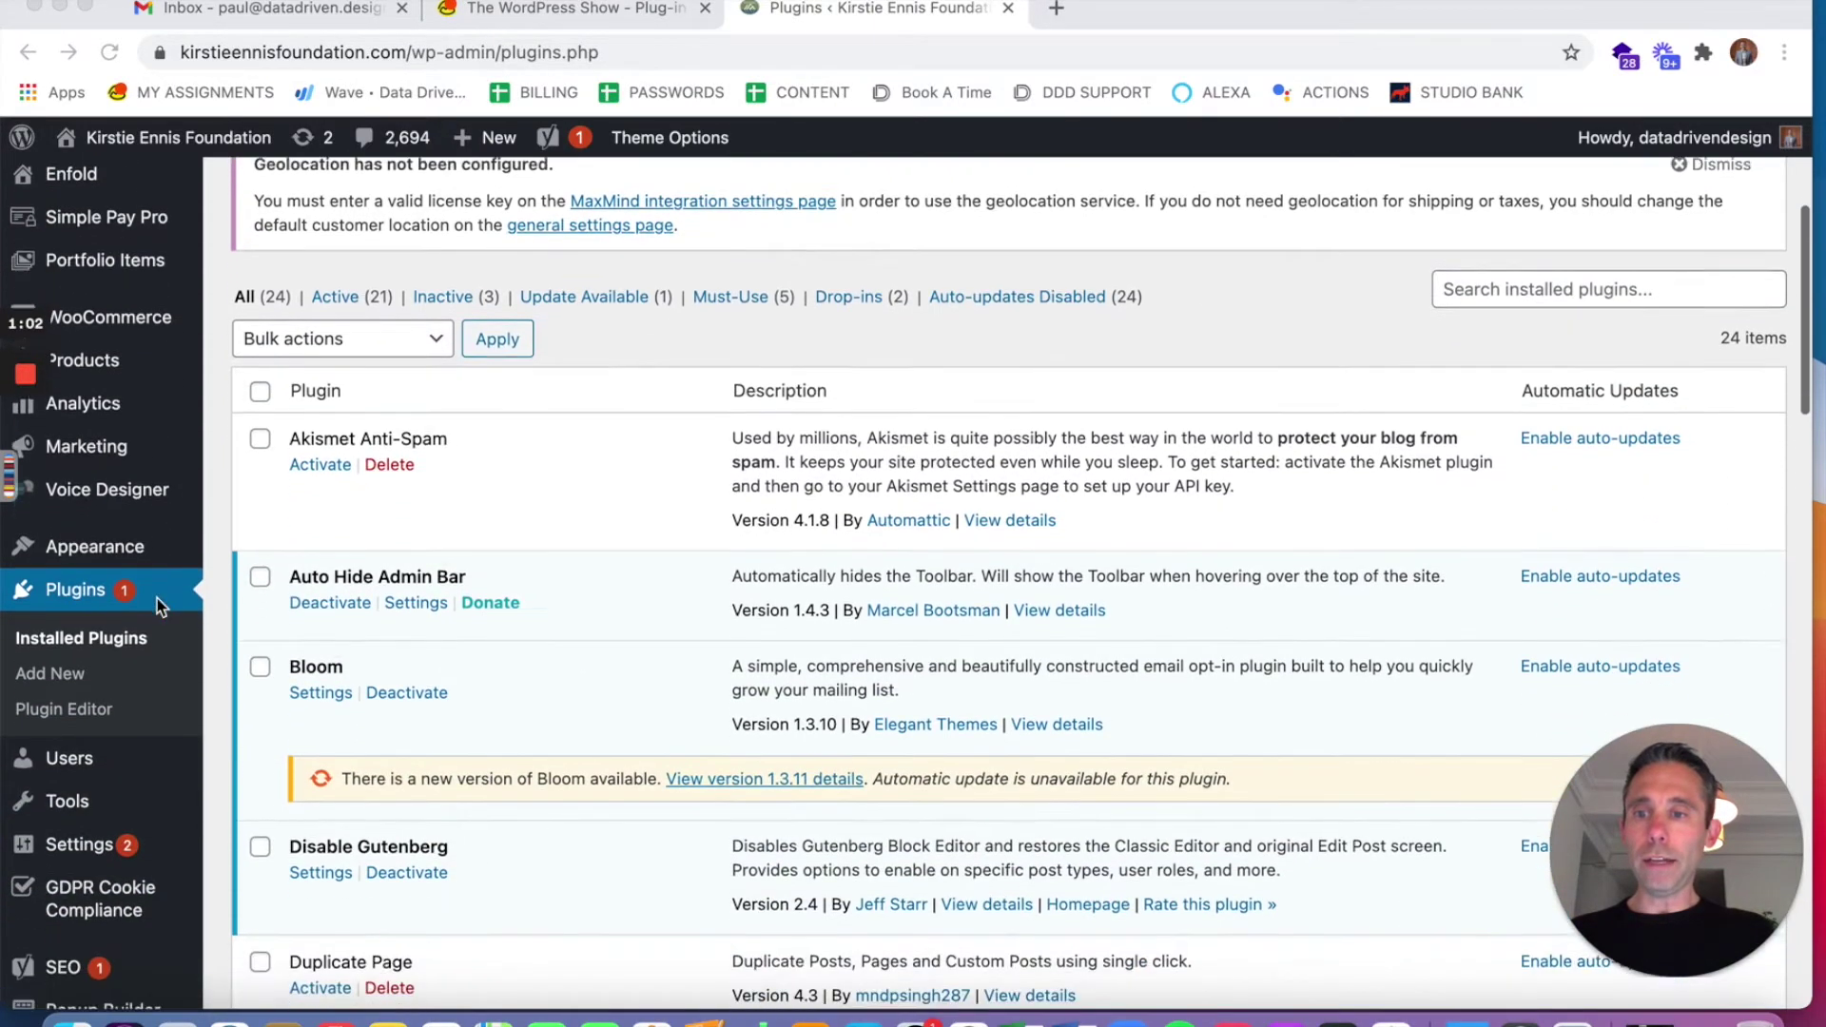
scroll(157, 597, "down", 2)
scroll(151, 580, "up", 7)
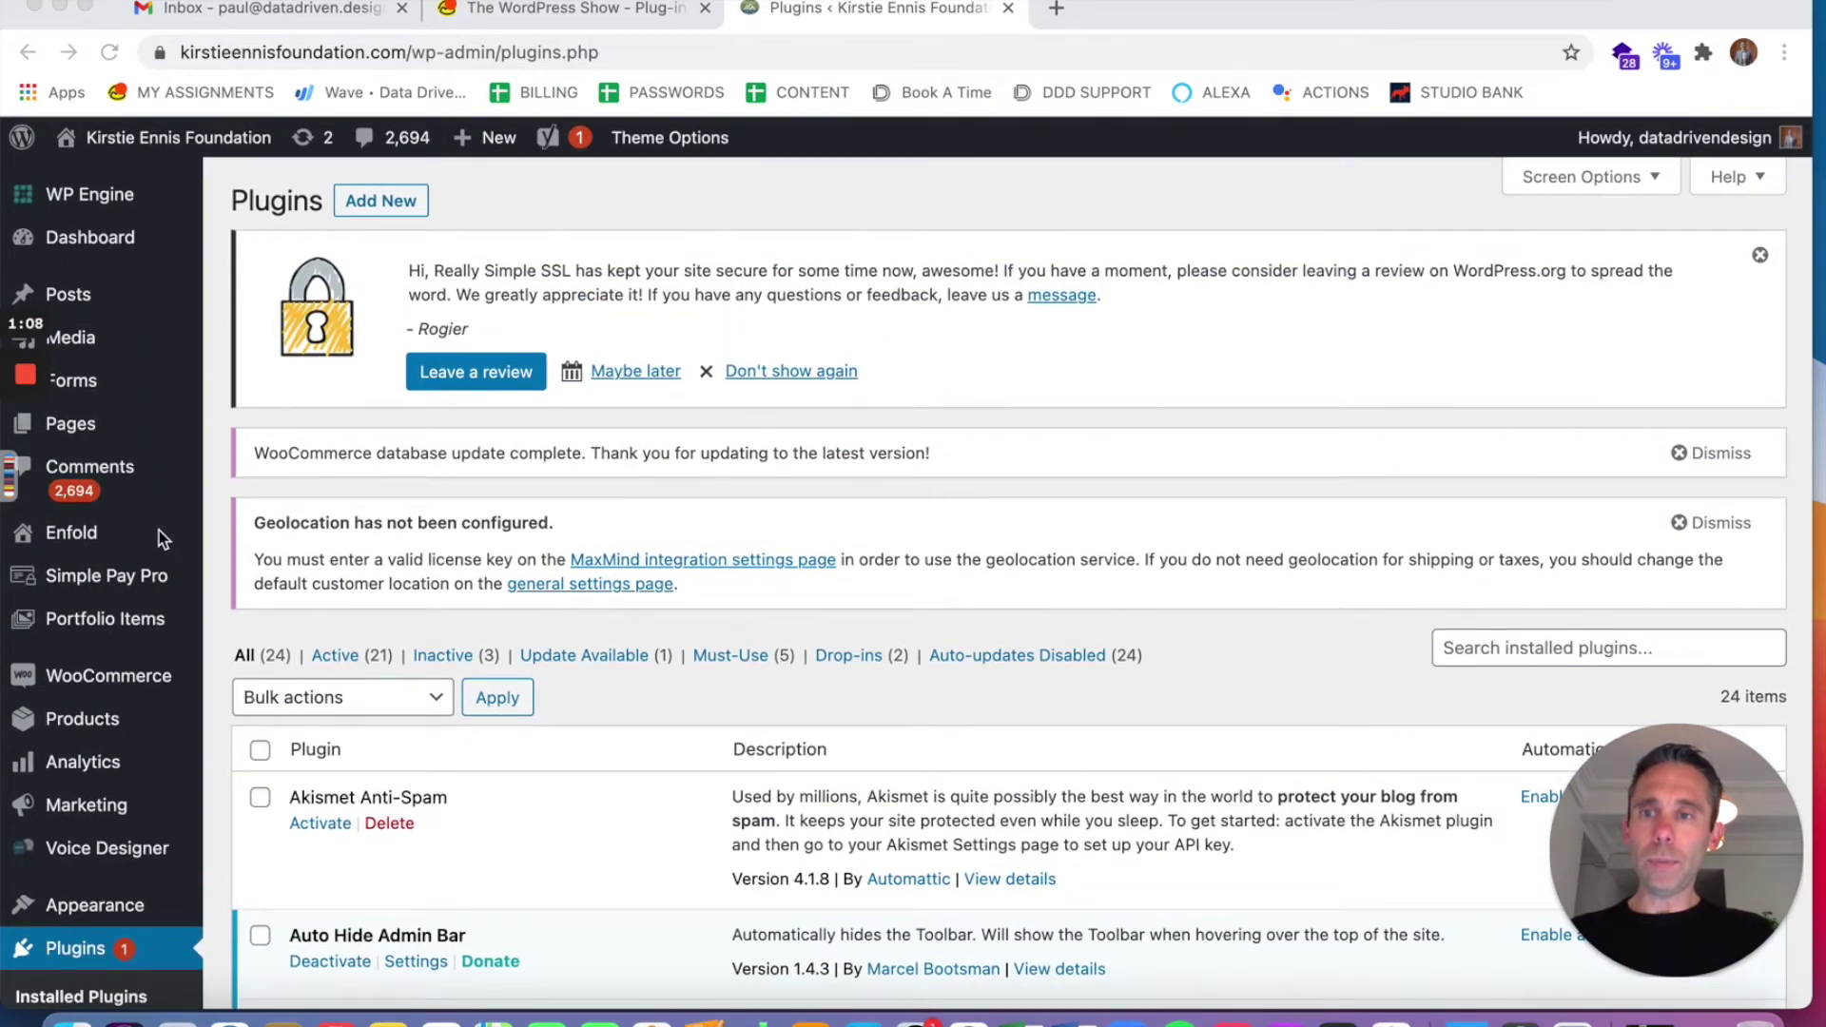
scroll(158, 532, "down", 3)
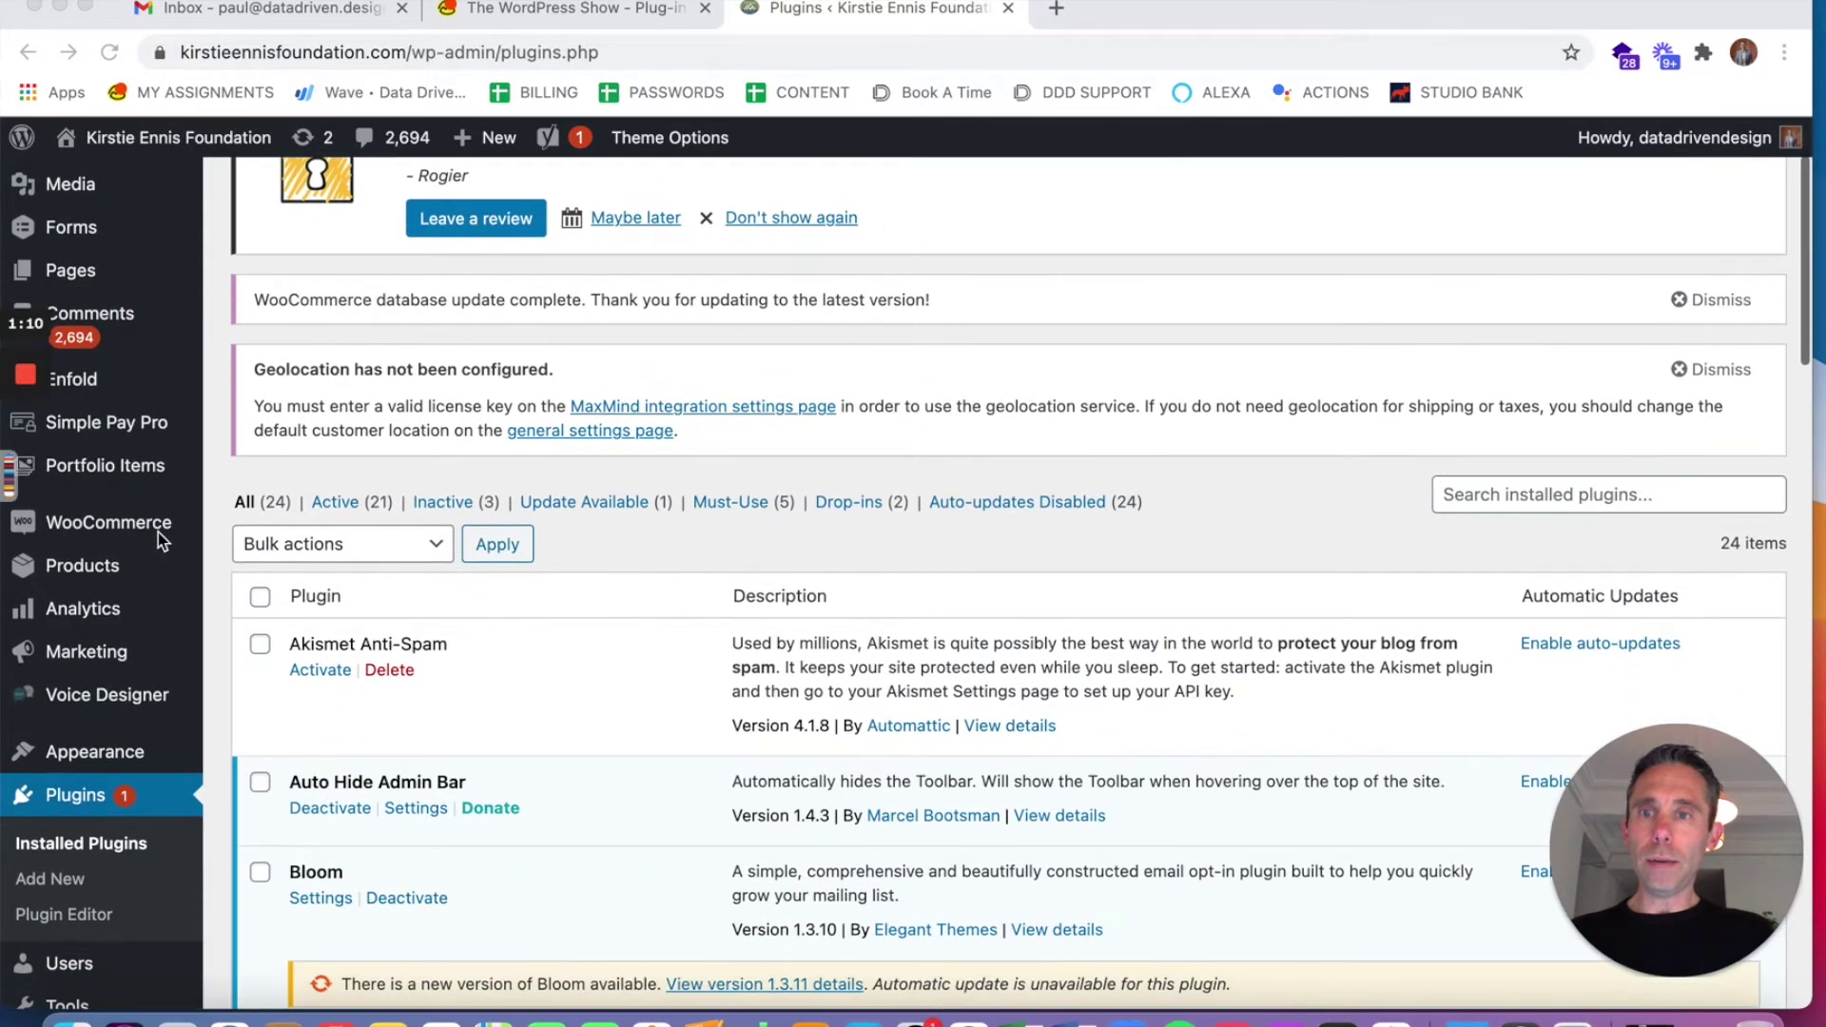
scroll(157, 533, "down", 3)
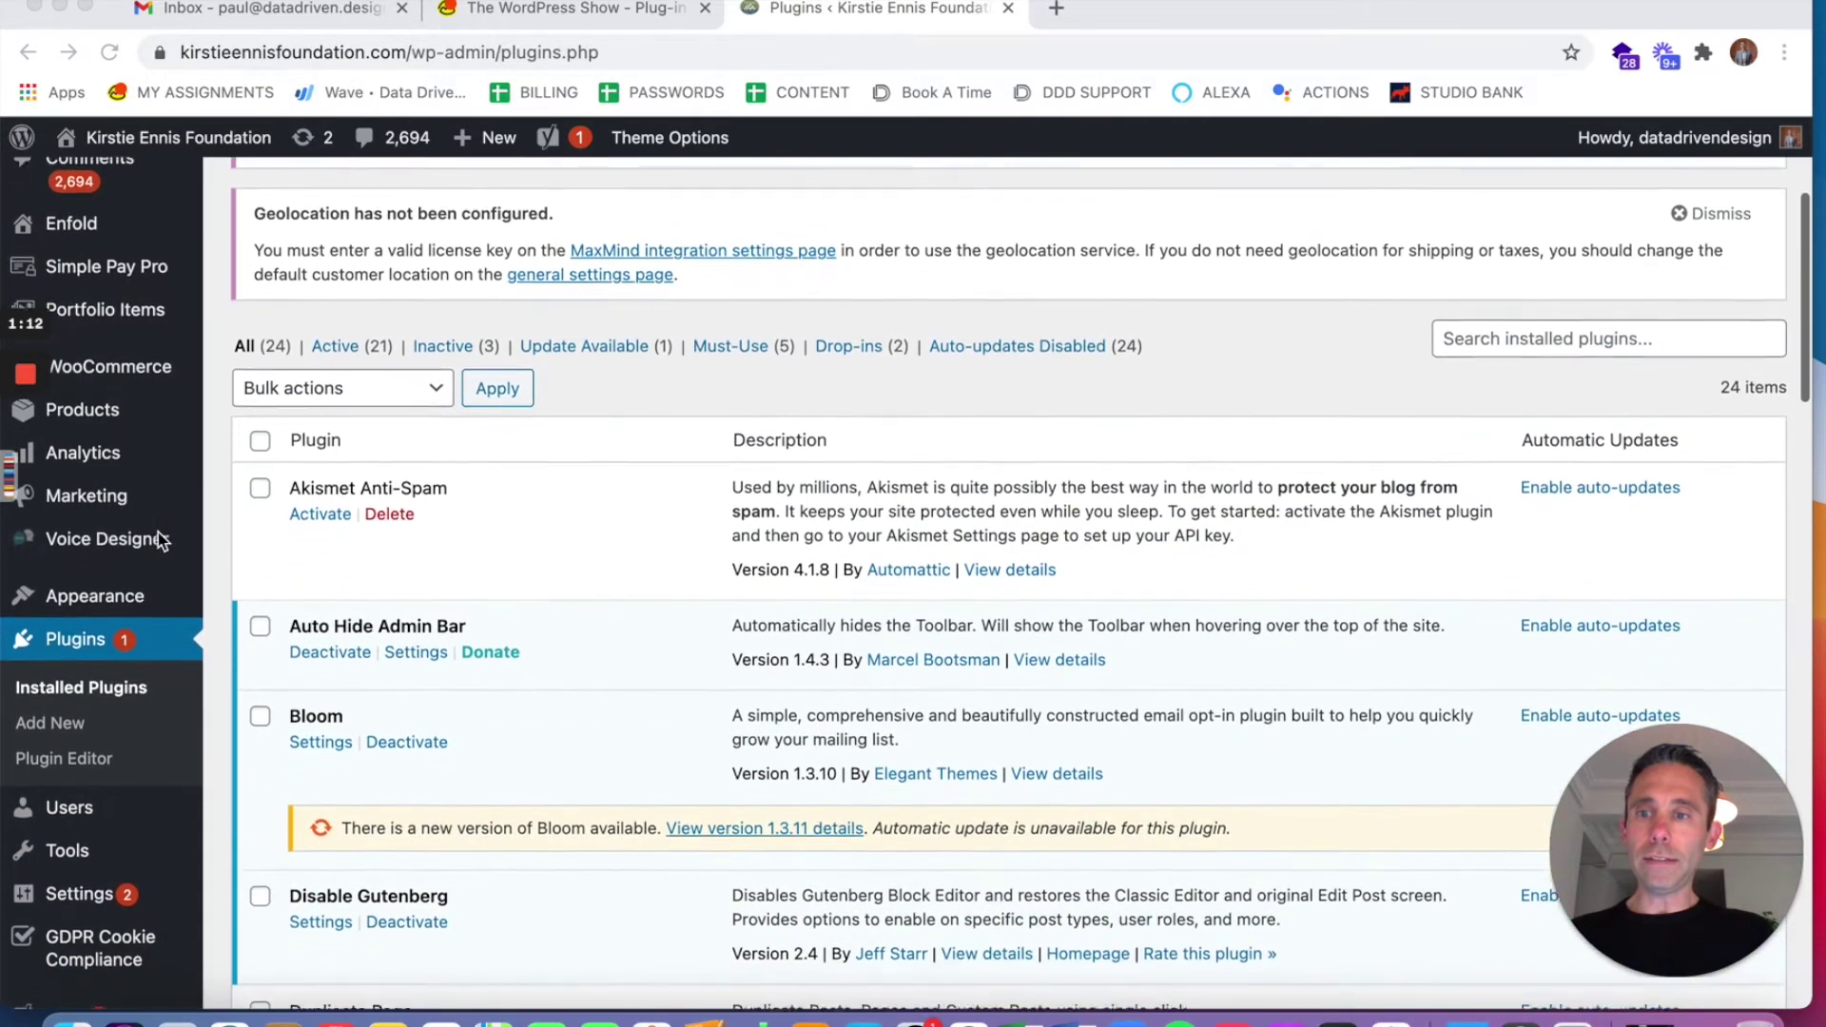
scroll(158, 534, "down", 10)
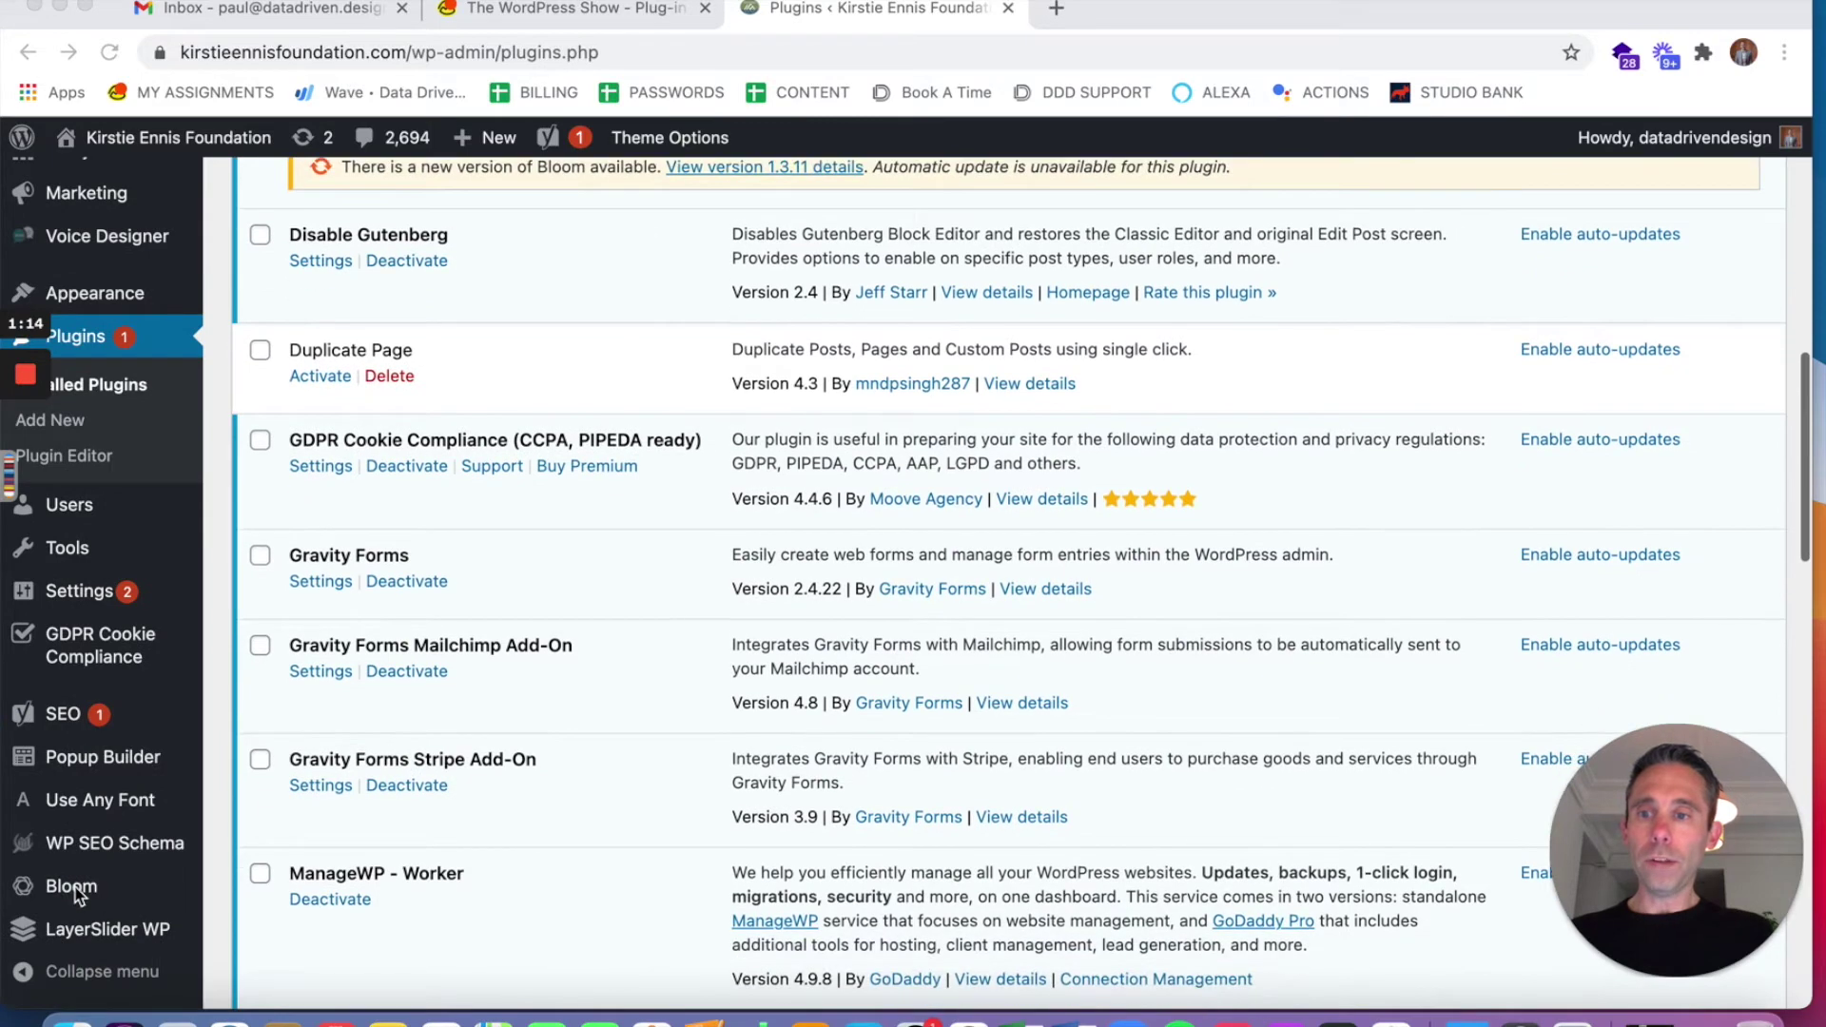
left_click(77, 892)
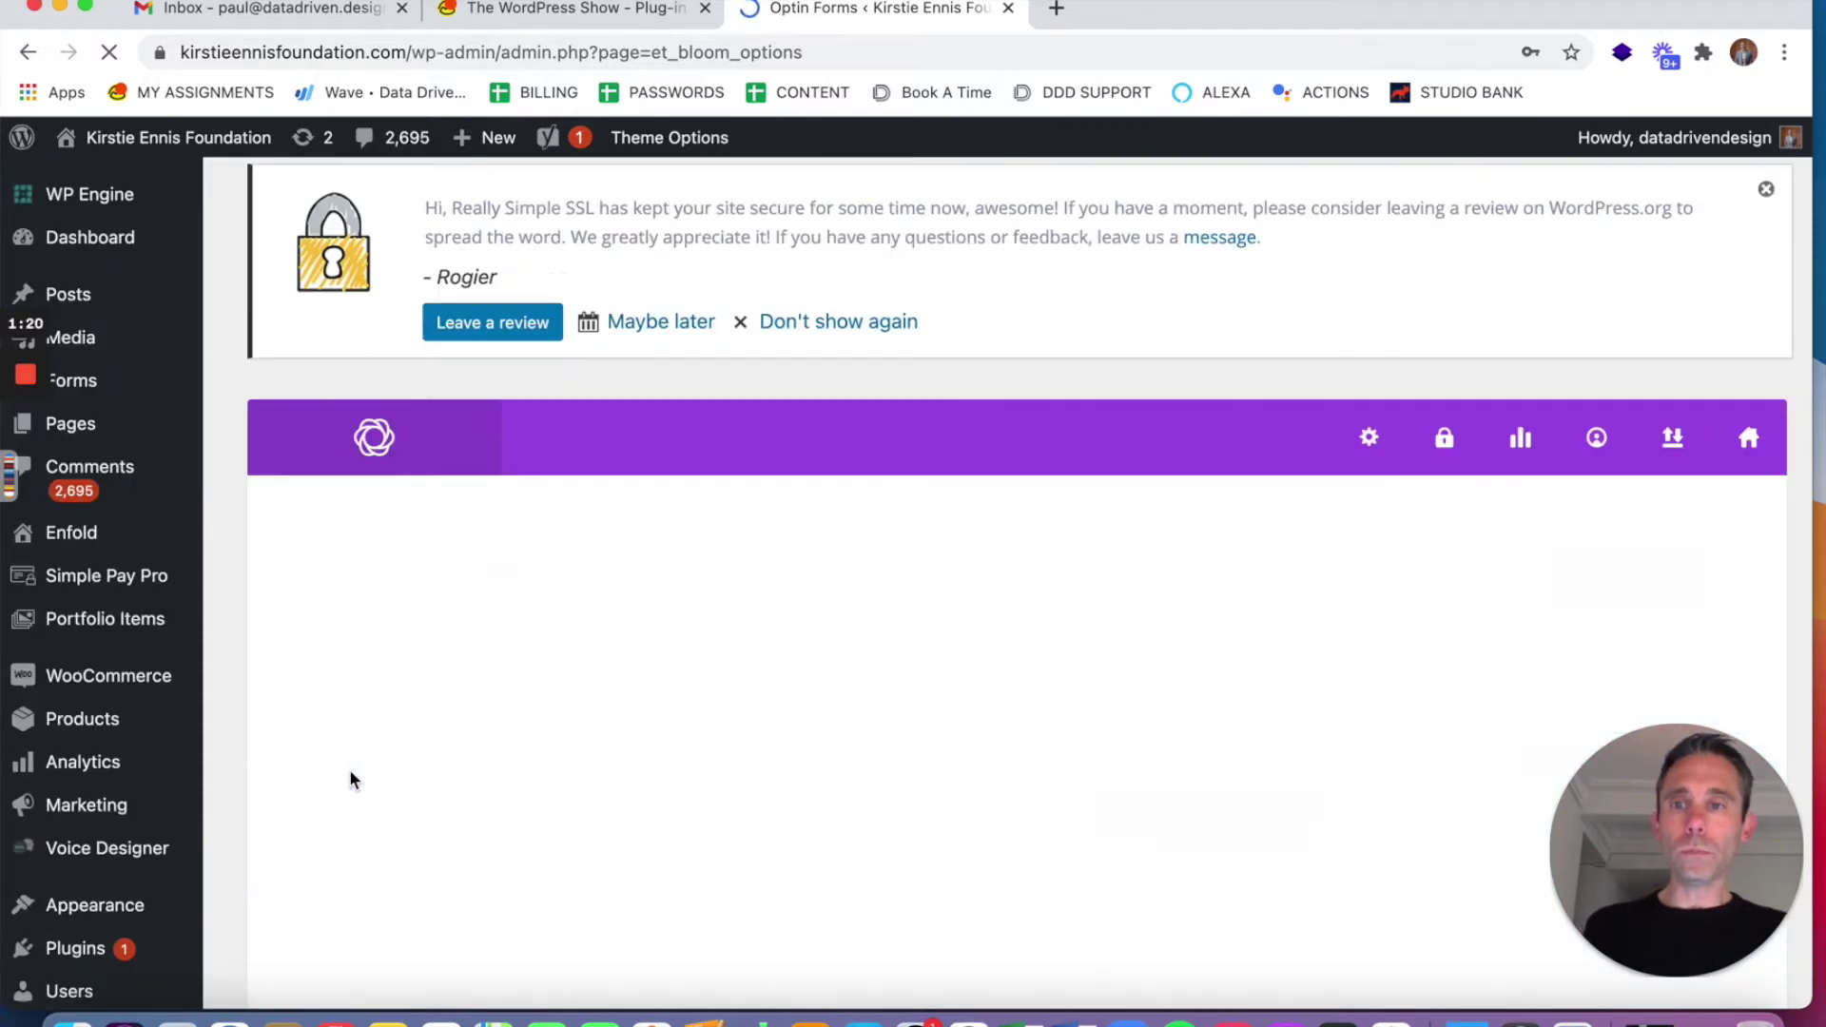
Step: Scroll Bloom's dashboard to review Email Sign Up's stats: 14365 impressions, 194 conversions, 1.4% rate
scroll(686, 728, "down", 3)
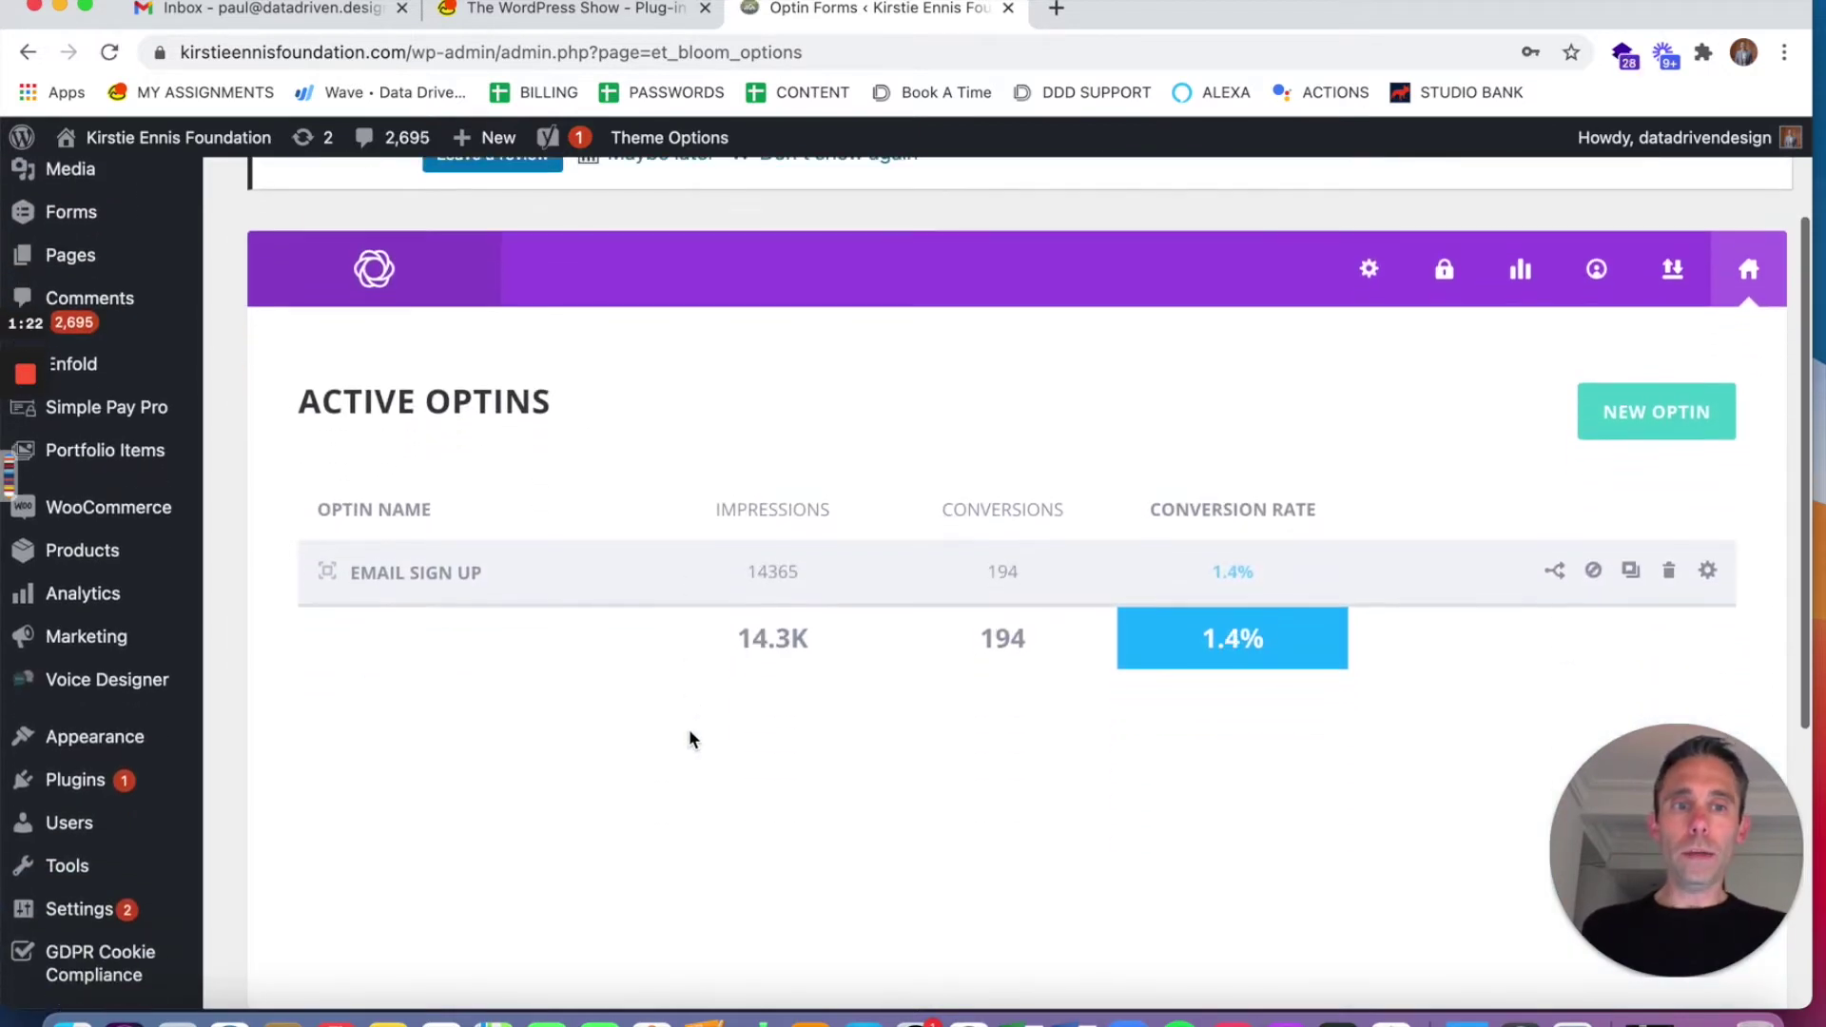
scroll(690, 739, "down", 1)
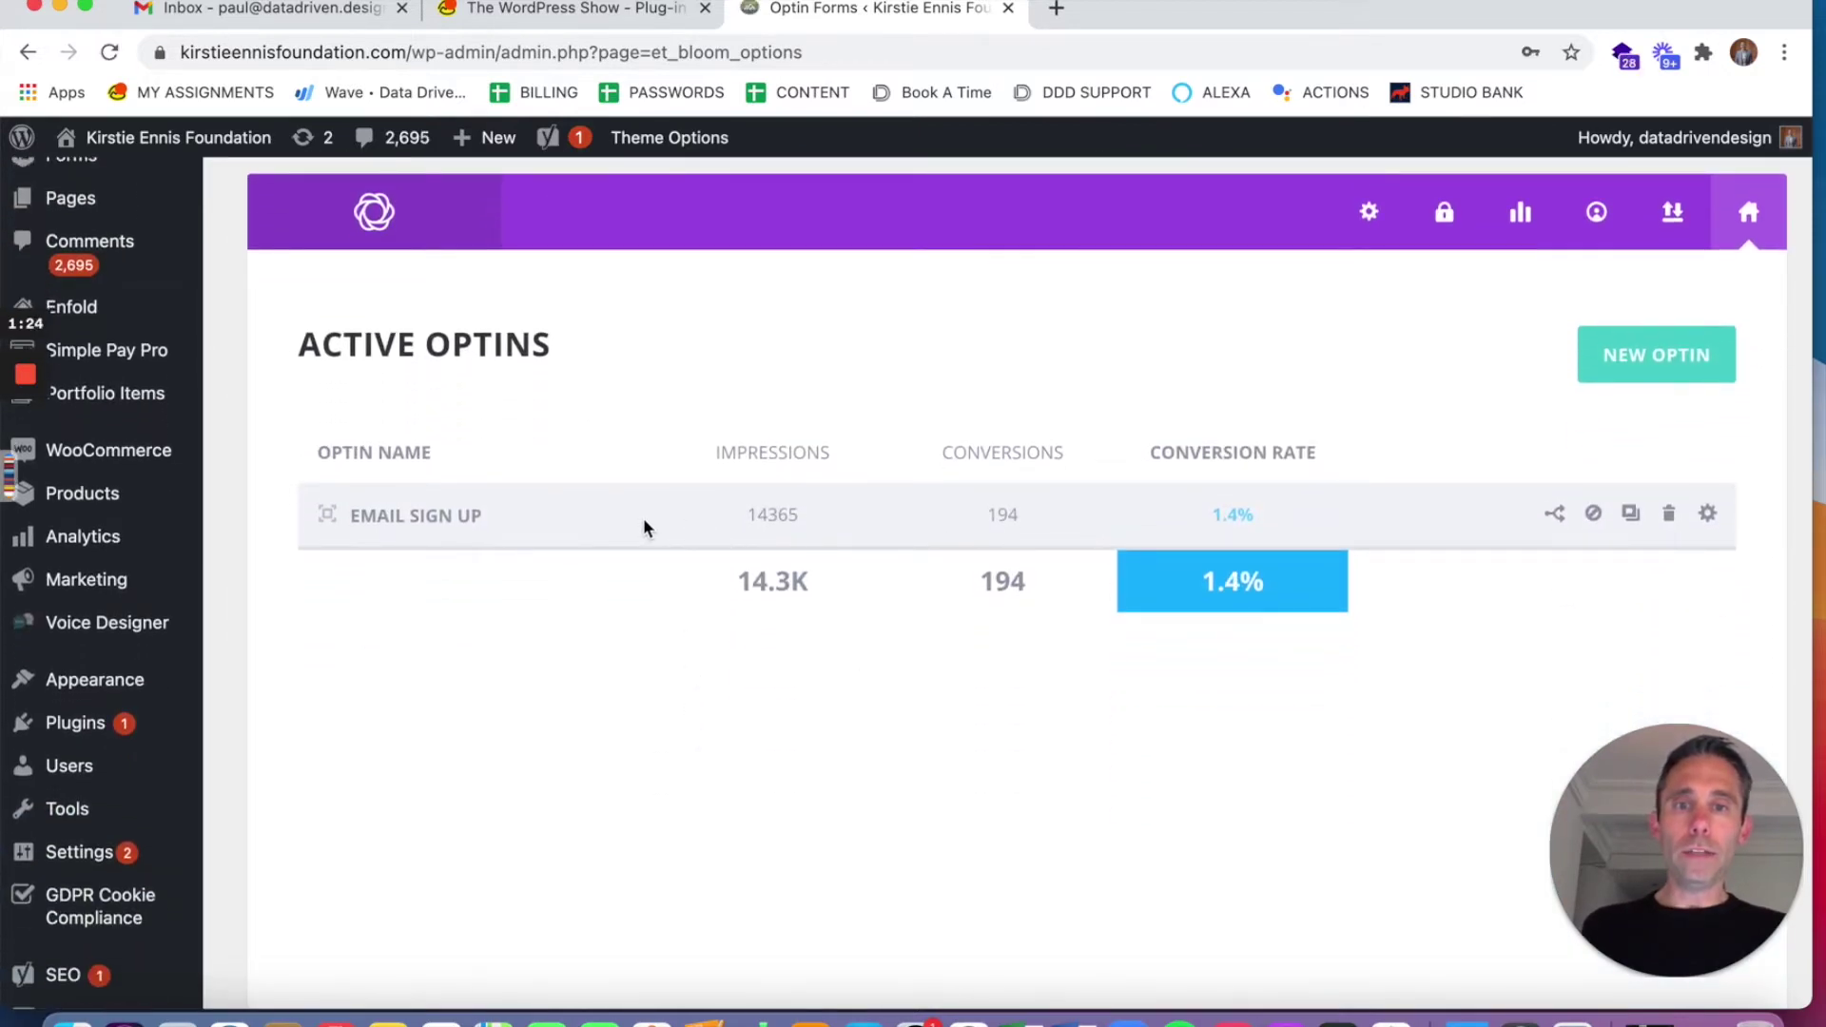
scroll(638, 521, "down", 1)
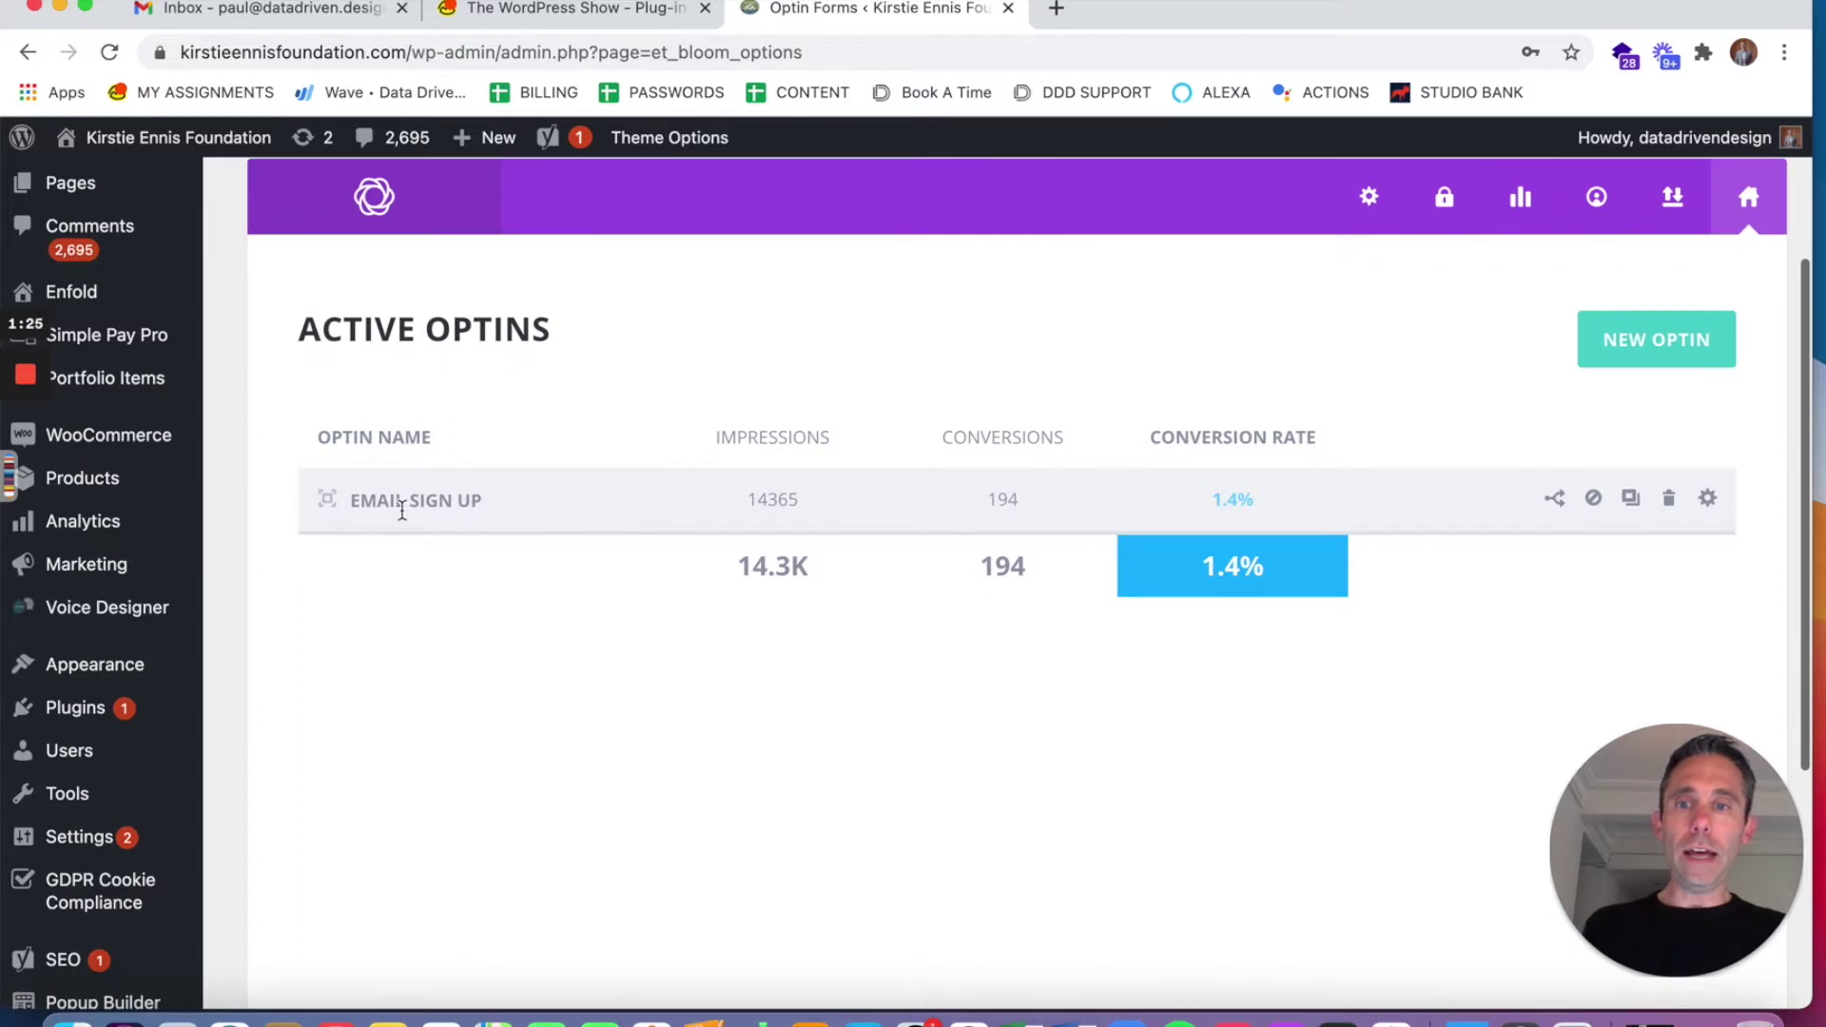
left_click(1555, 503)
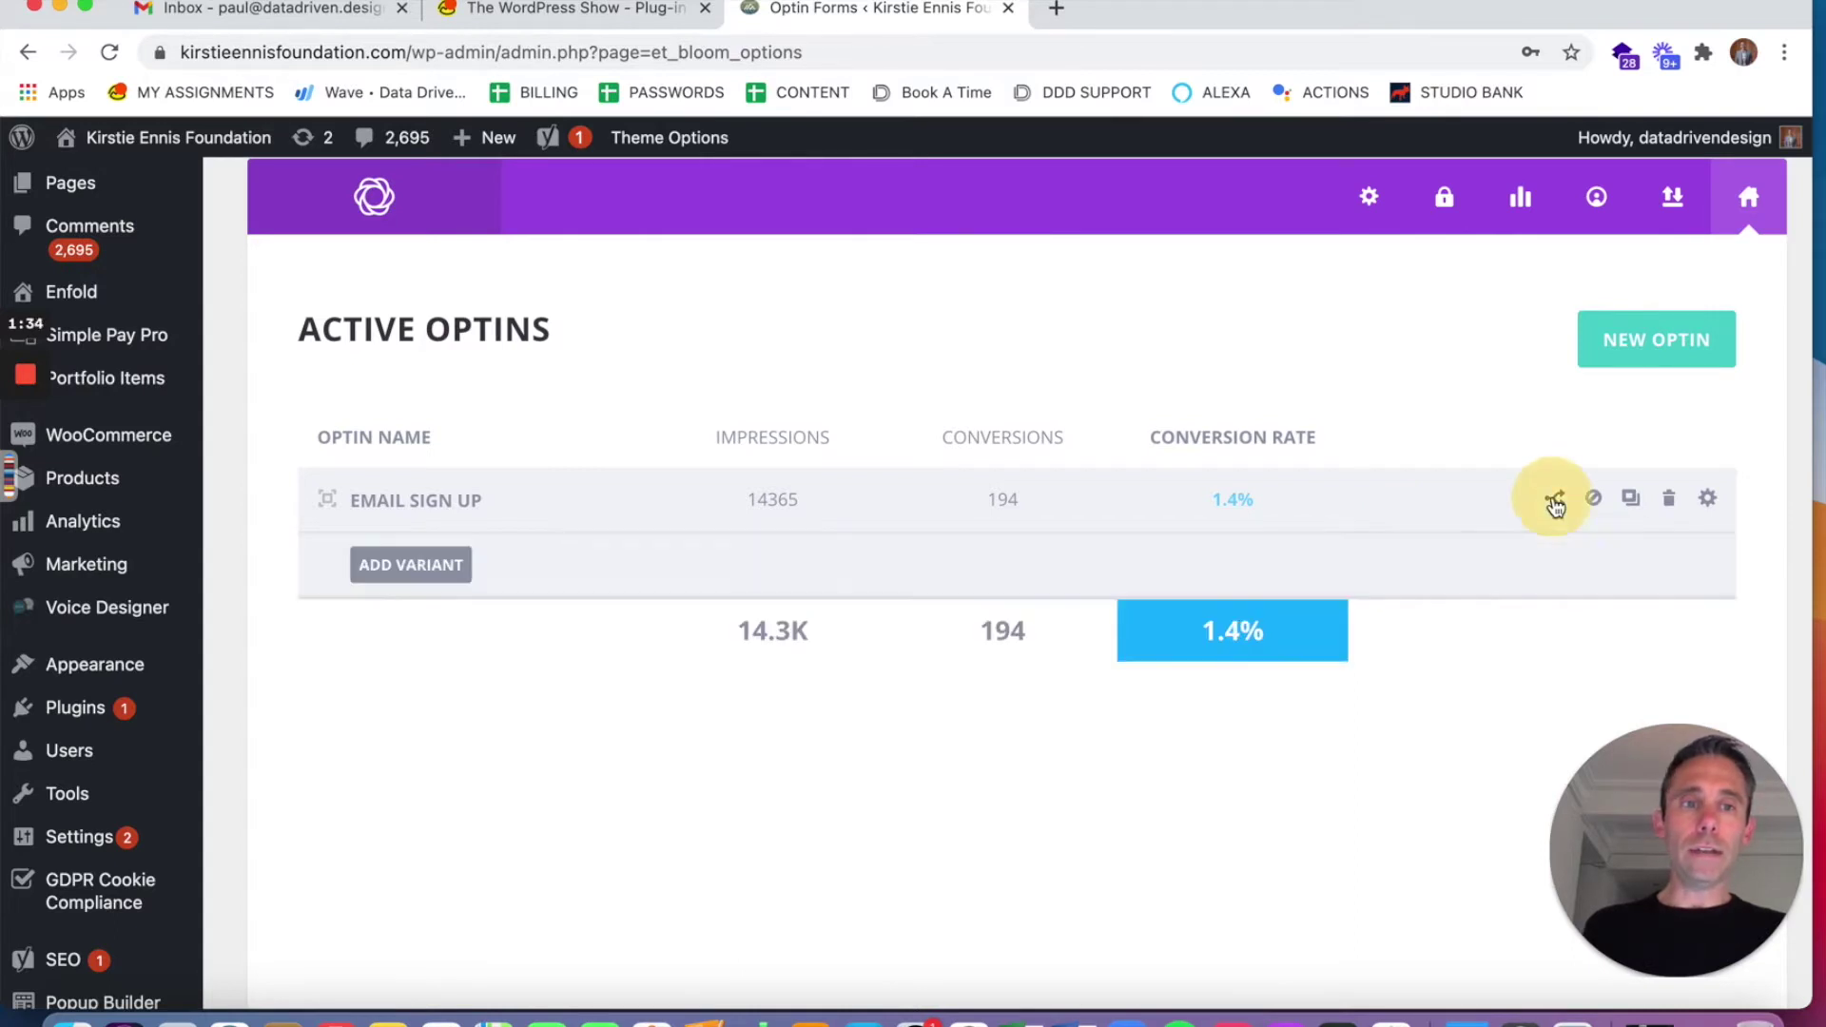
left_click(416, 568)
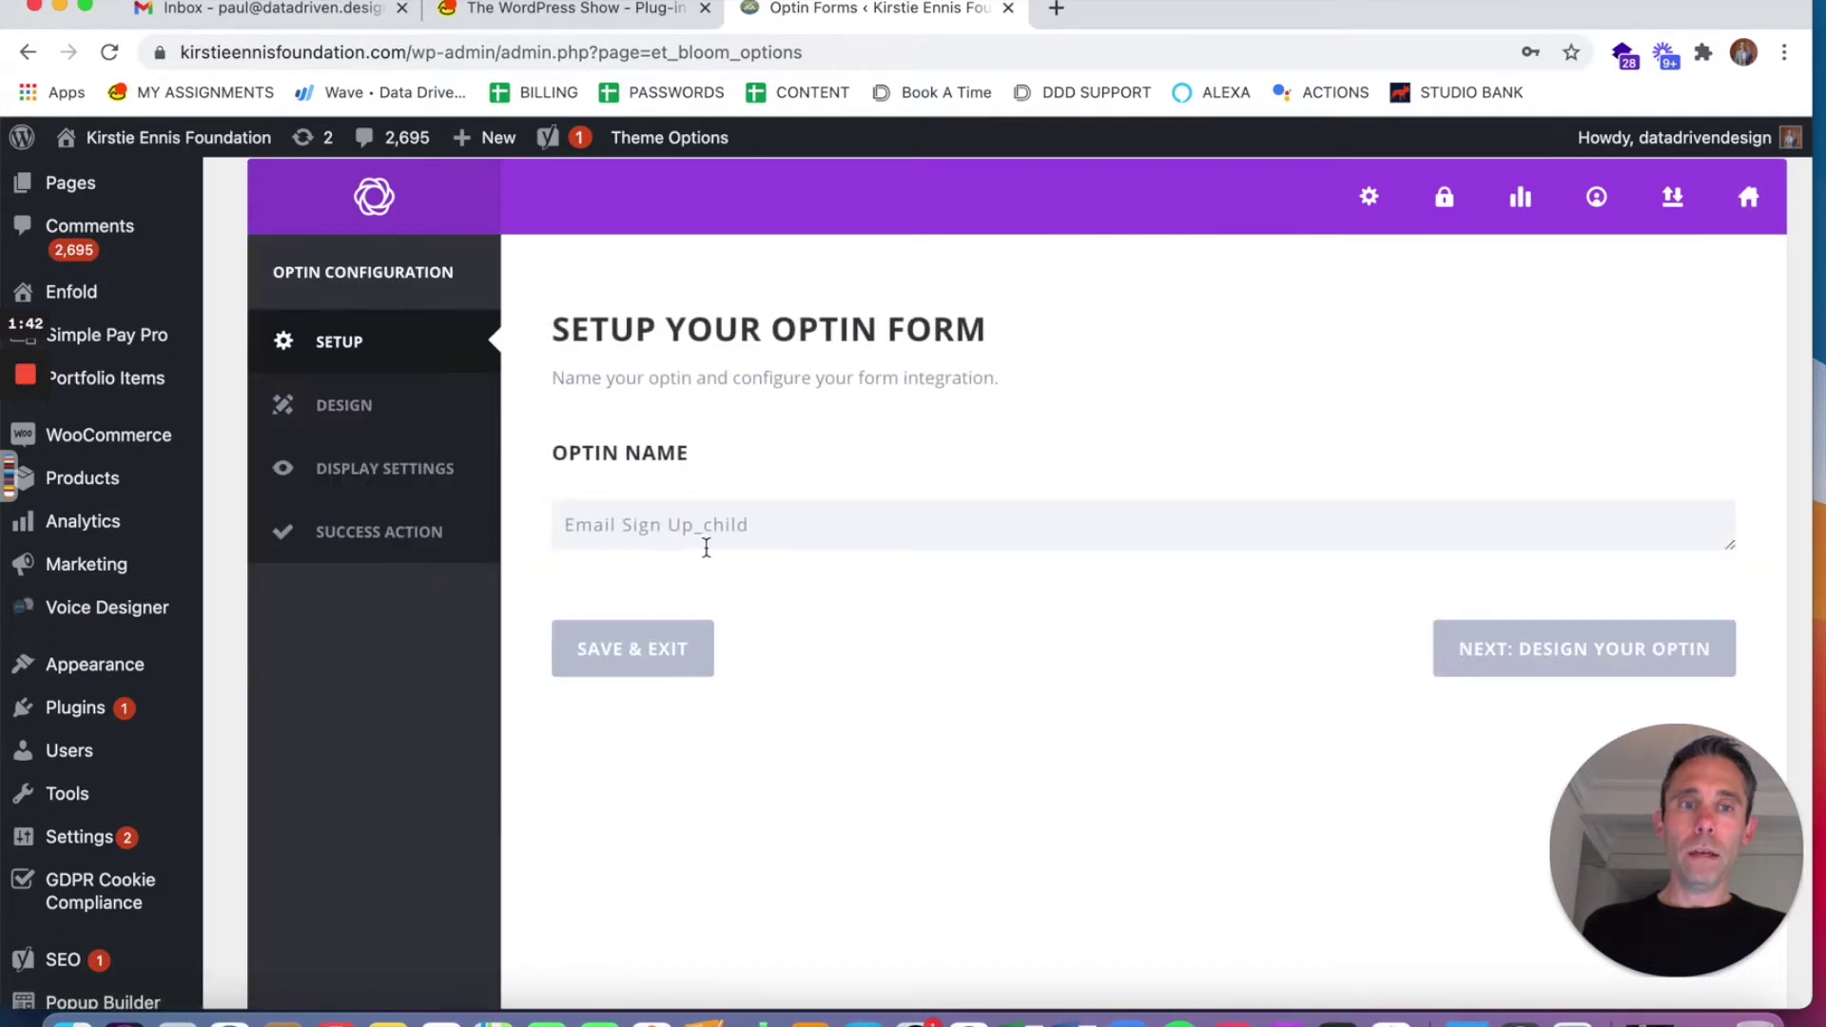
scroll(930, 571, "down", 5)
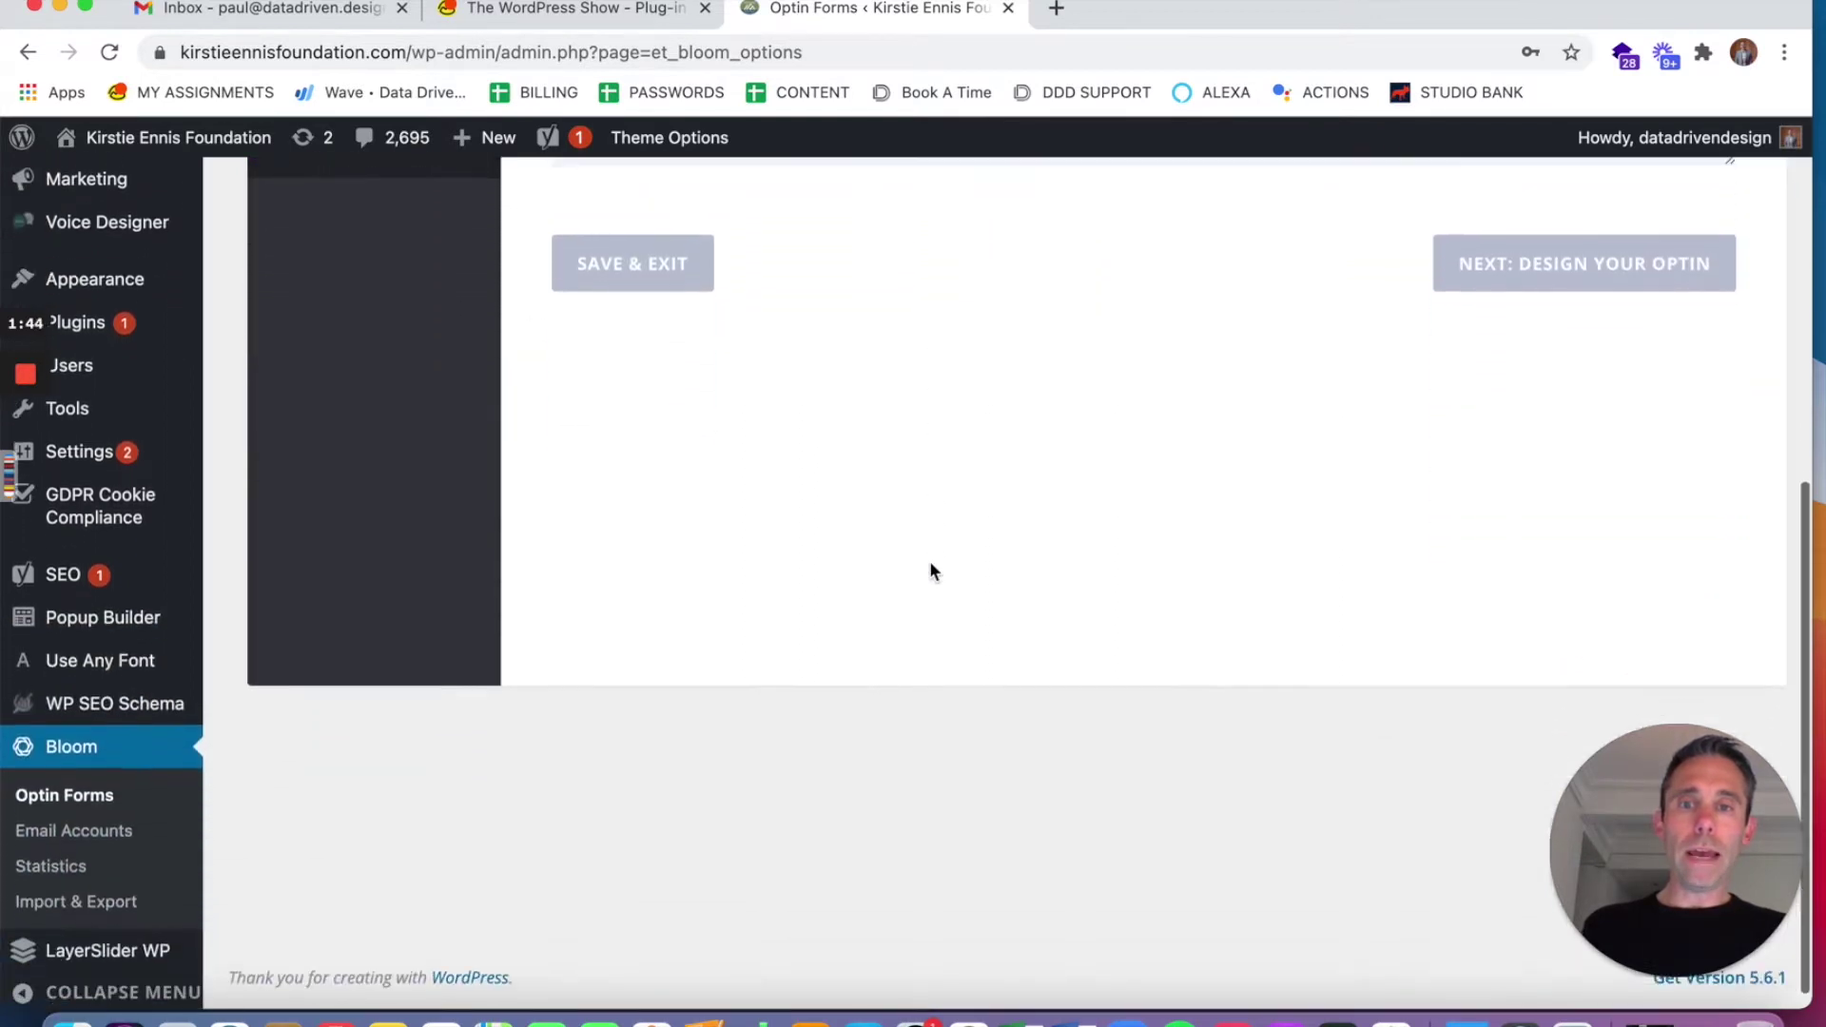
scroll(930, 571, "up", 3)
scroll(930, 571, "up", 3)
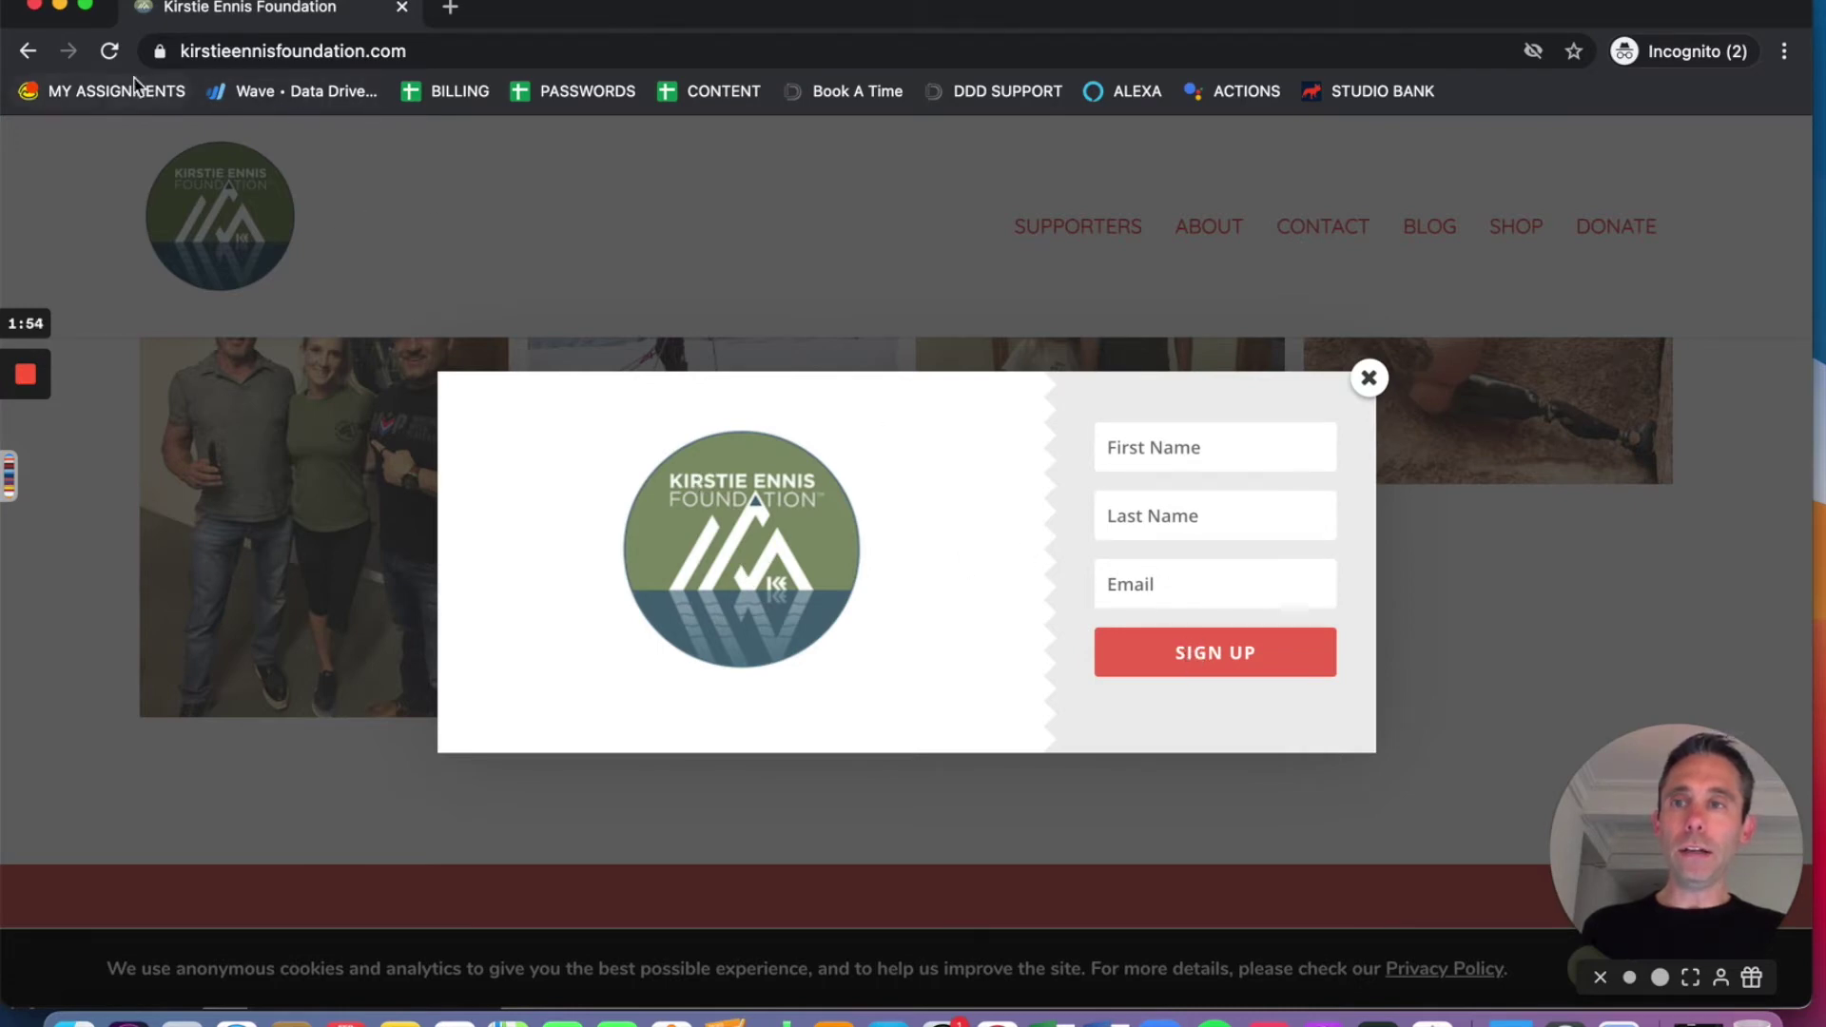
left_click(60, 5)
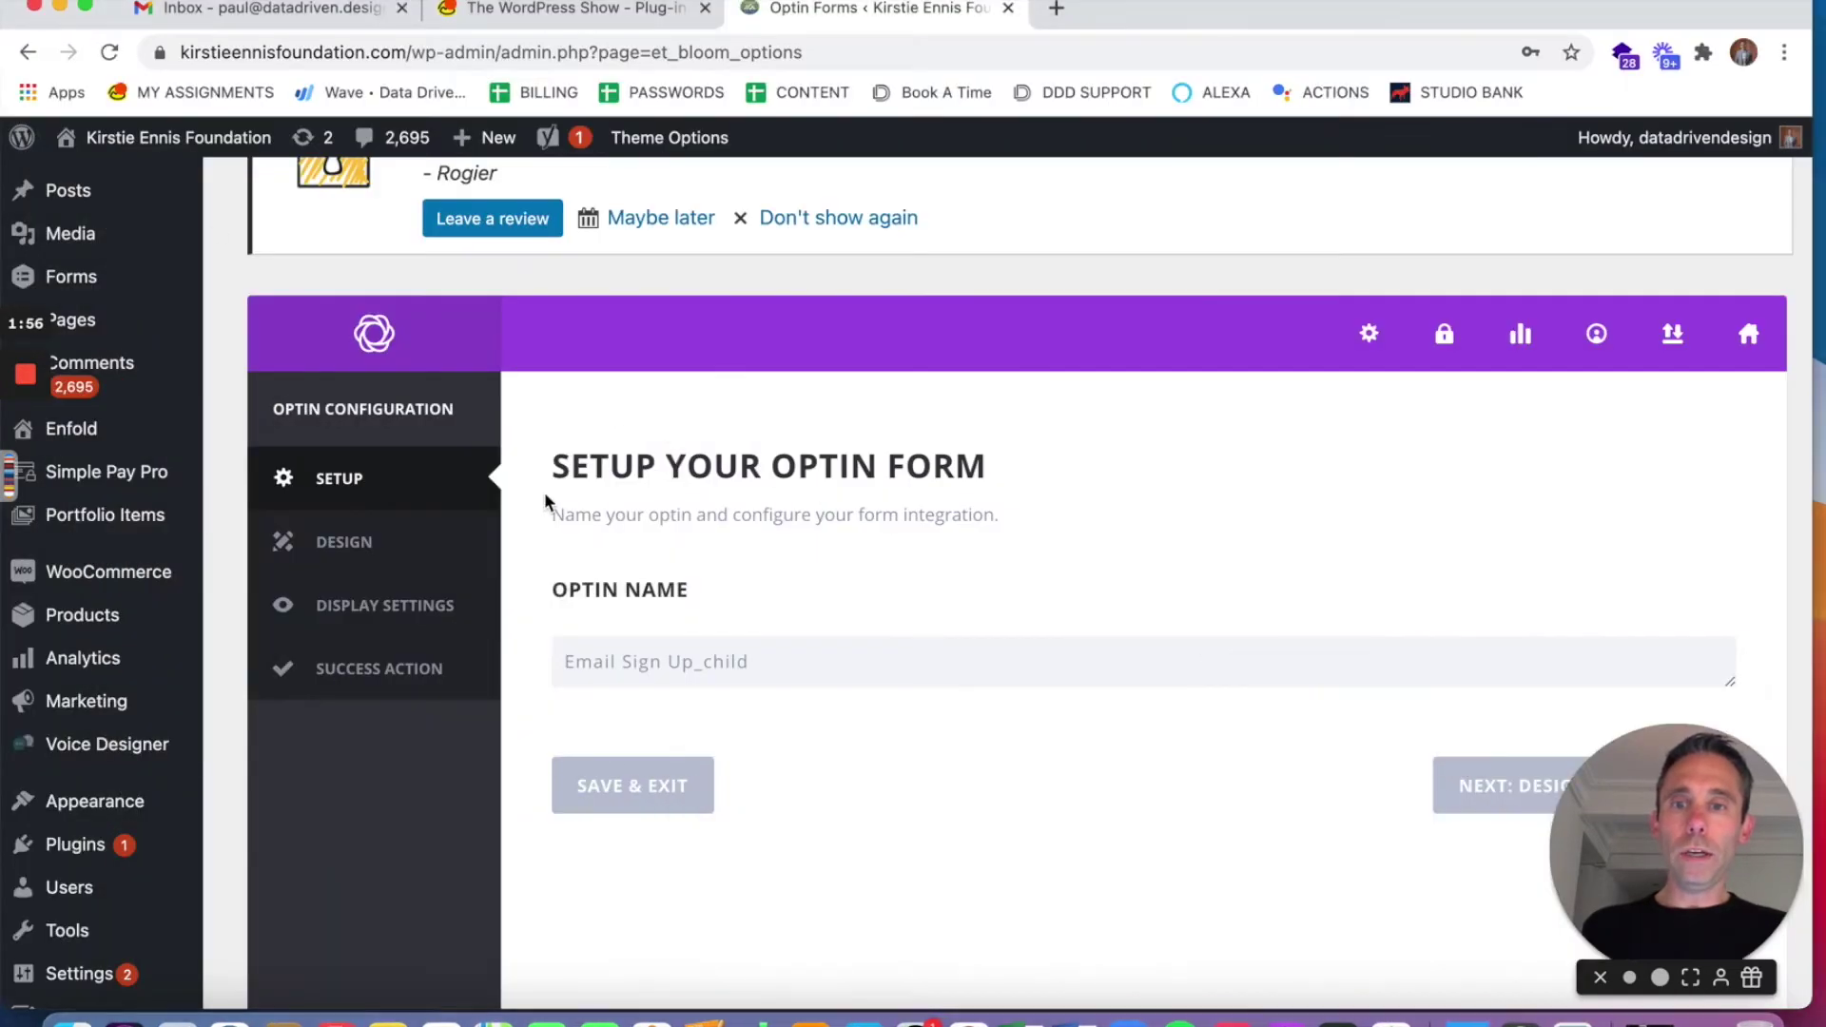
Step: Open the Email Sign Up_child variant's Design settings and review its title and message text
left_click(395, 552)
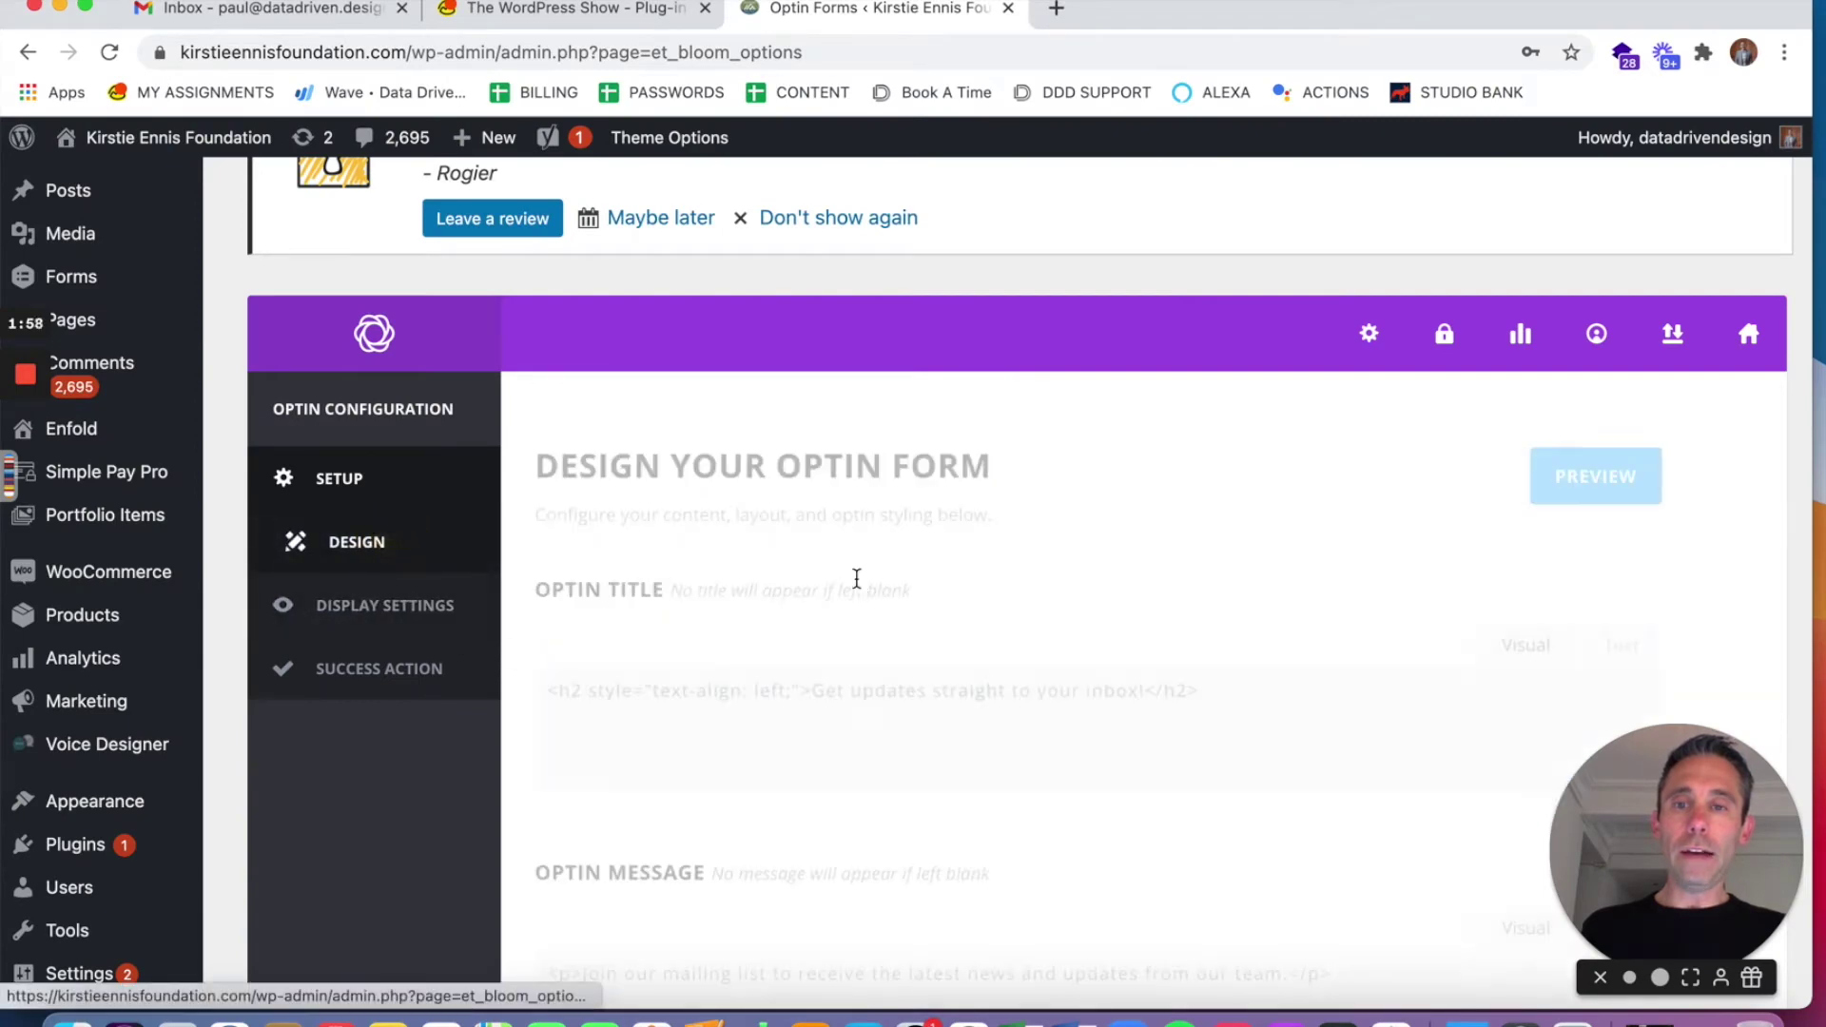
scroll(940, 587, "down", 5)
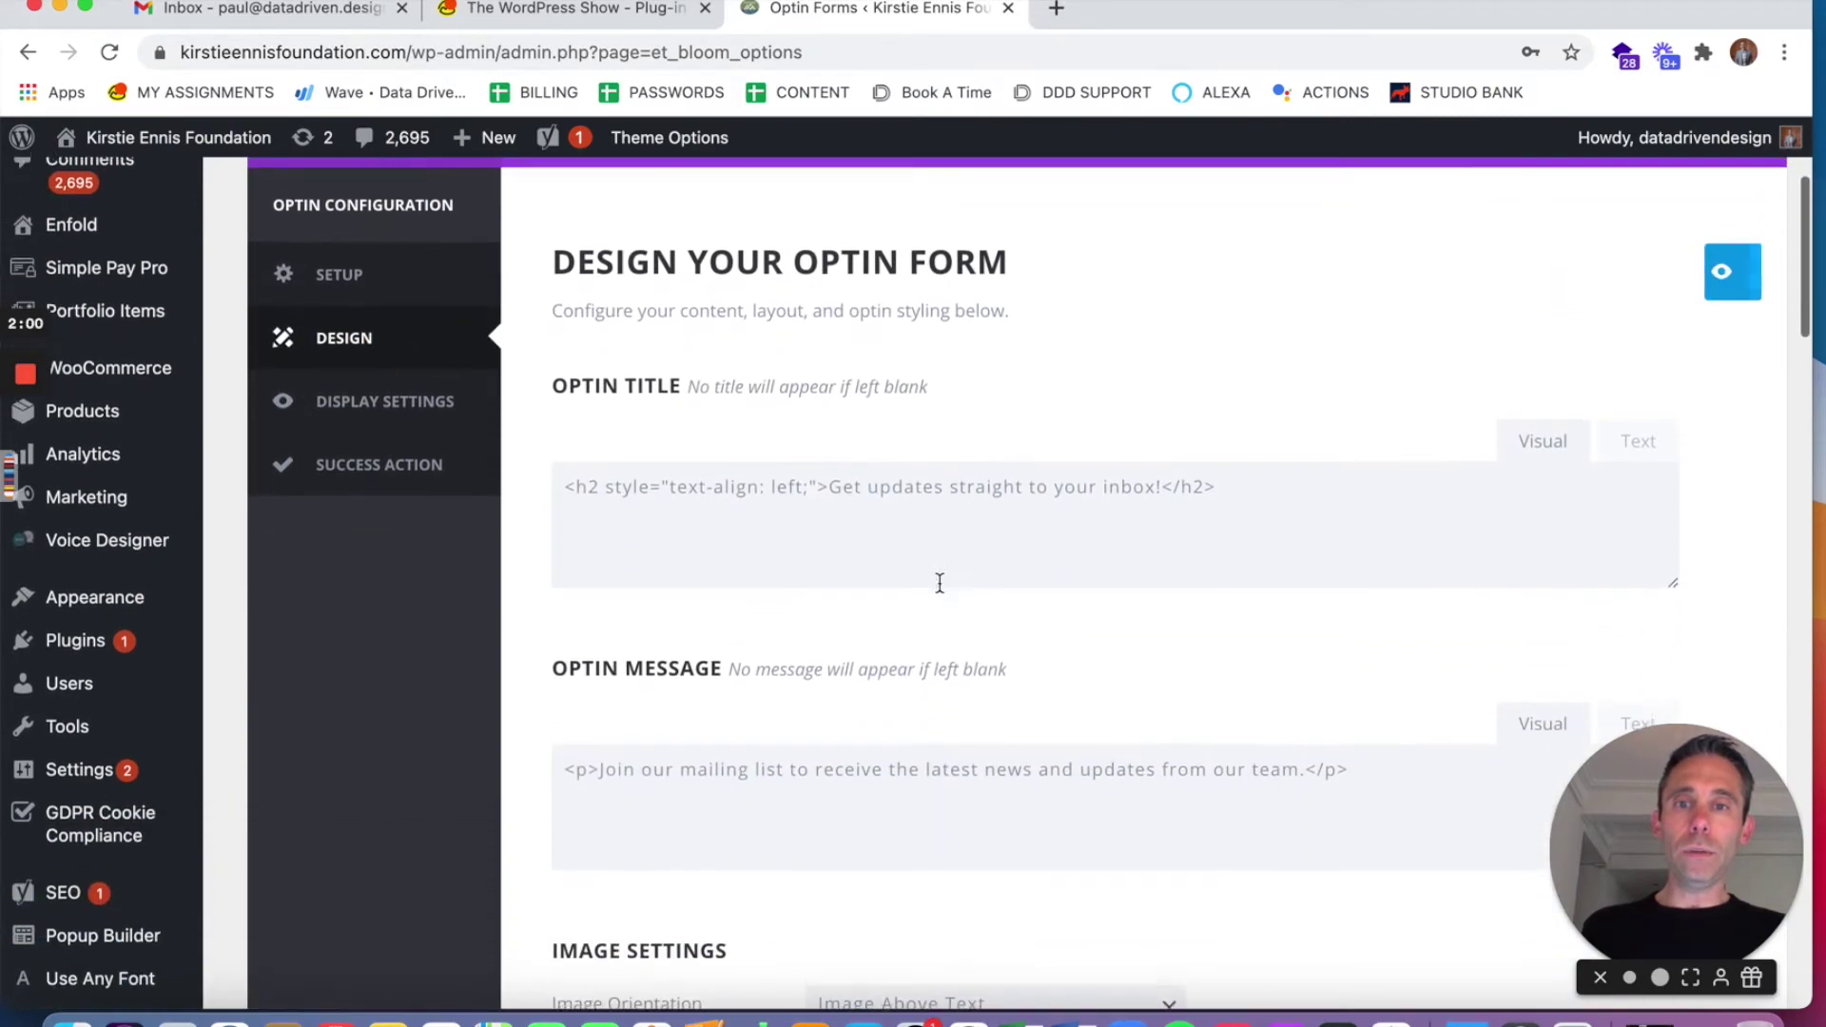
scroll(939, 587, "down", 3)
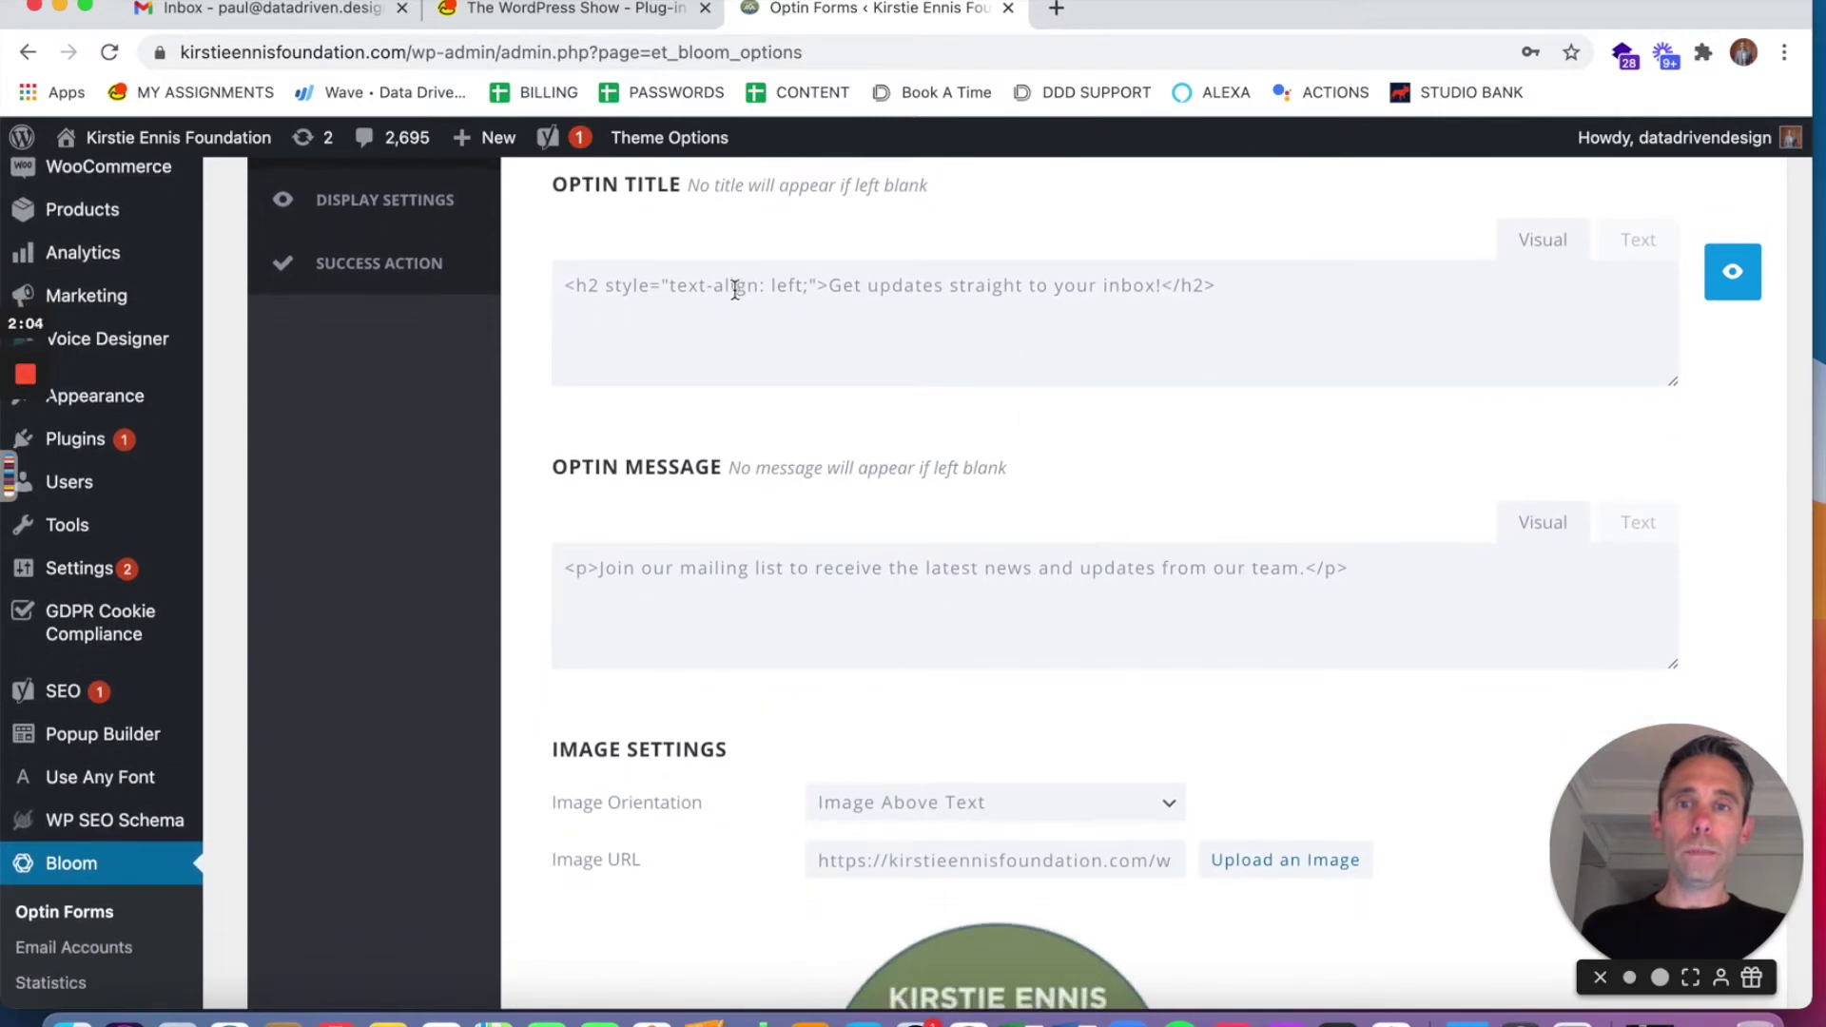
triple_click(784, 287)
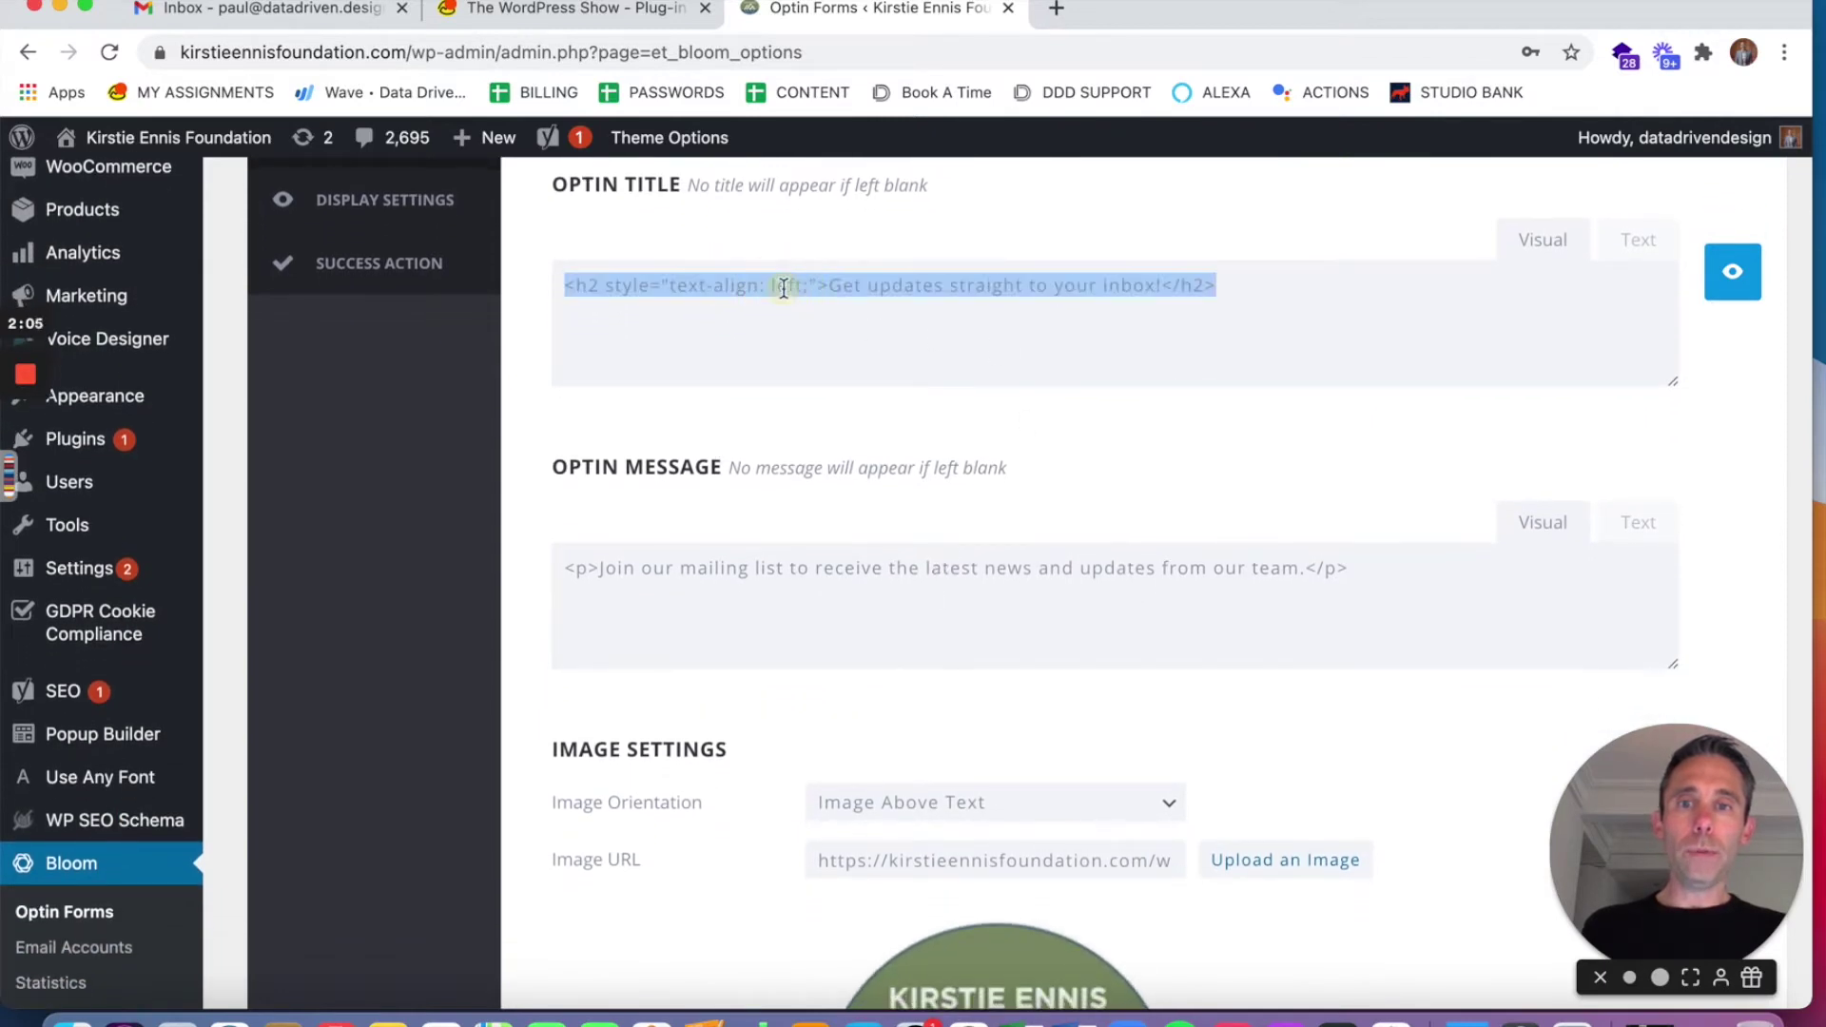
left_click(1053, 327)
left_click(675, 306)
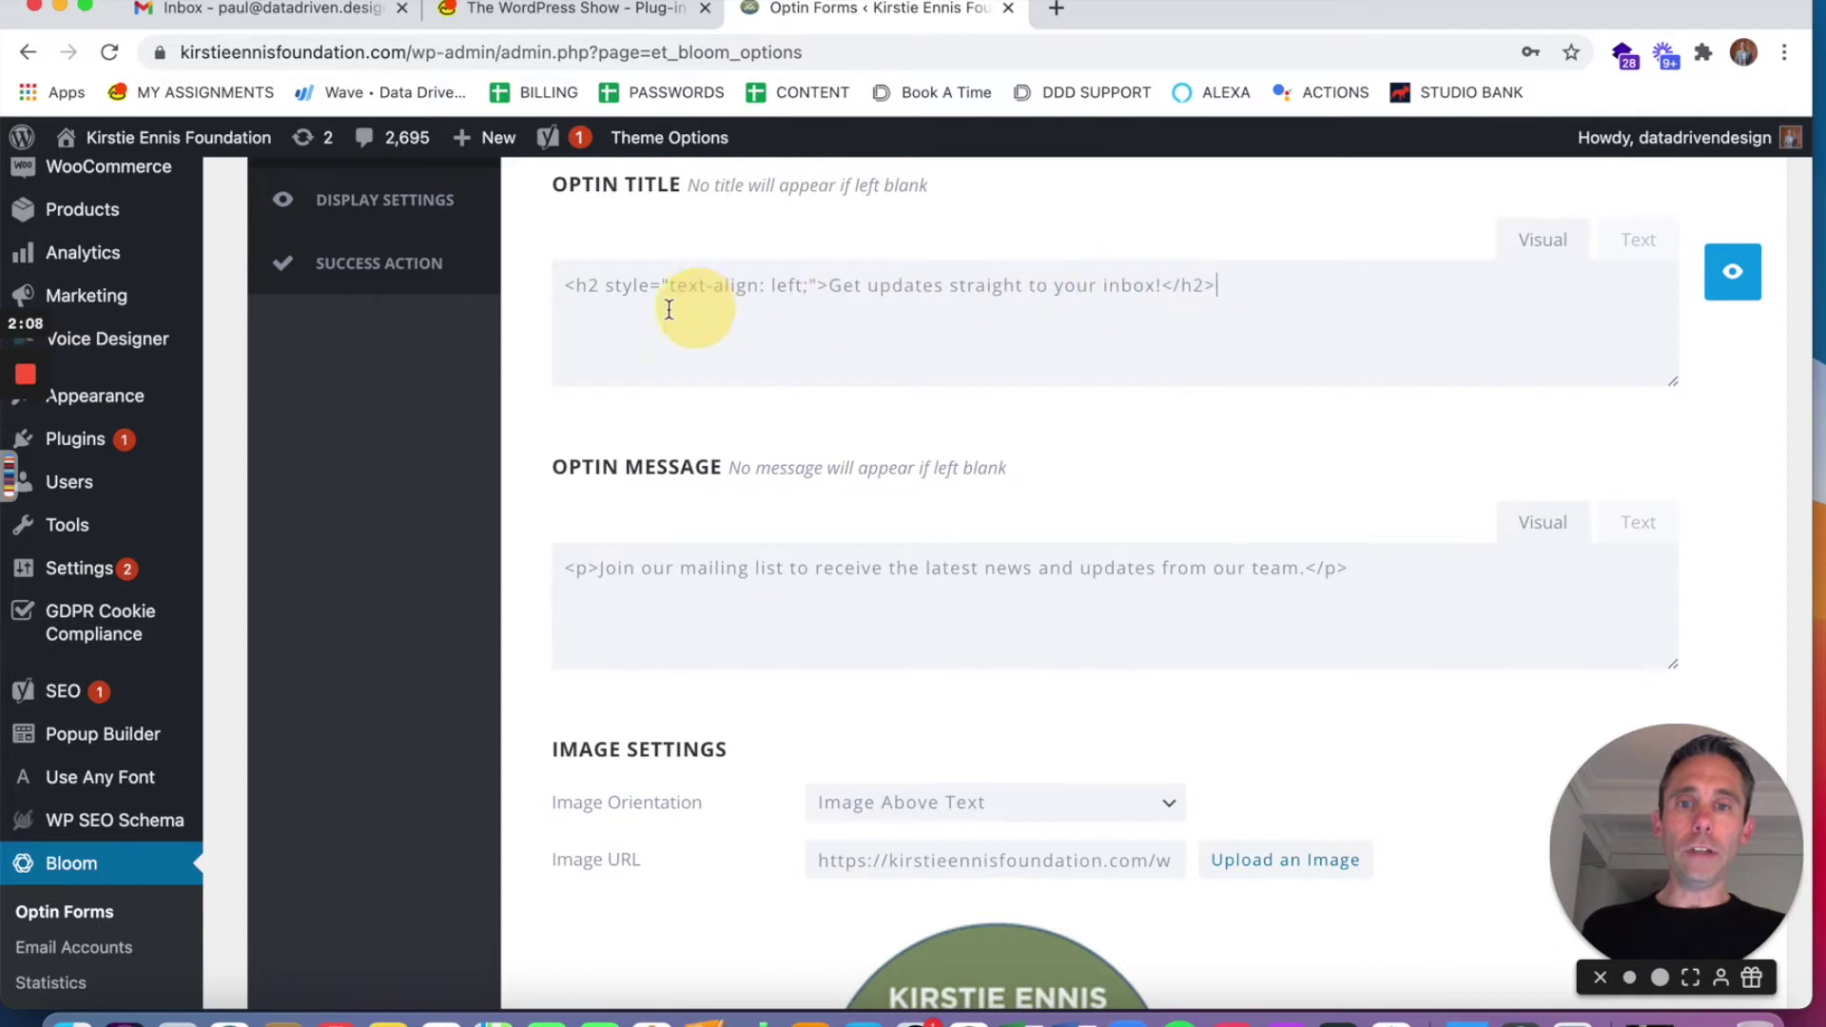
triple_click(781, 571)
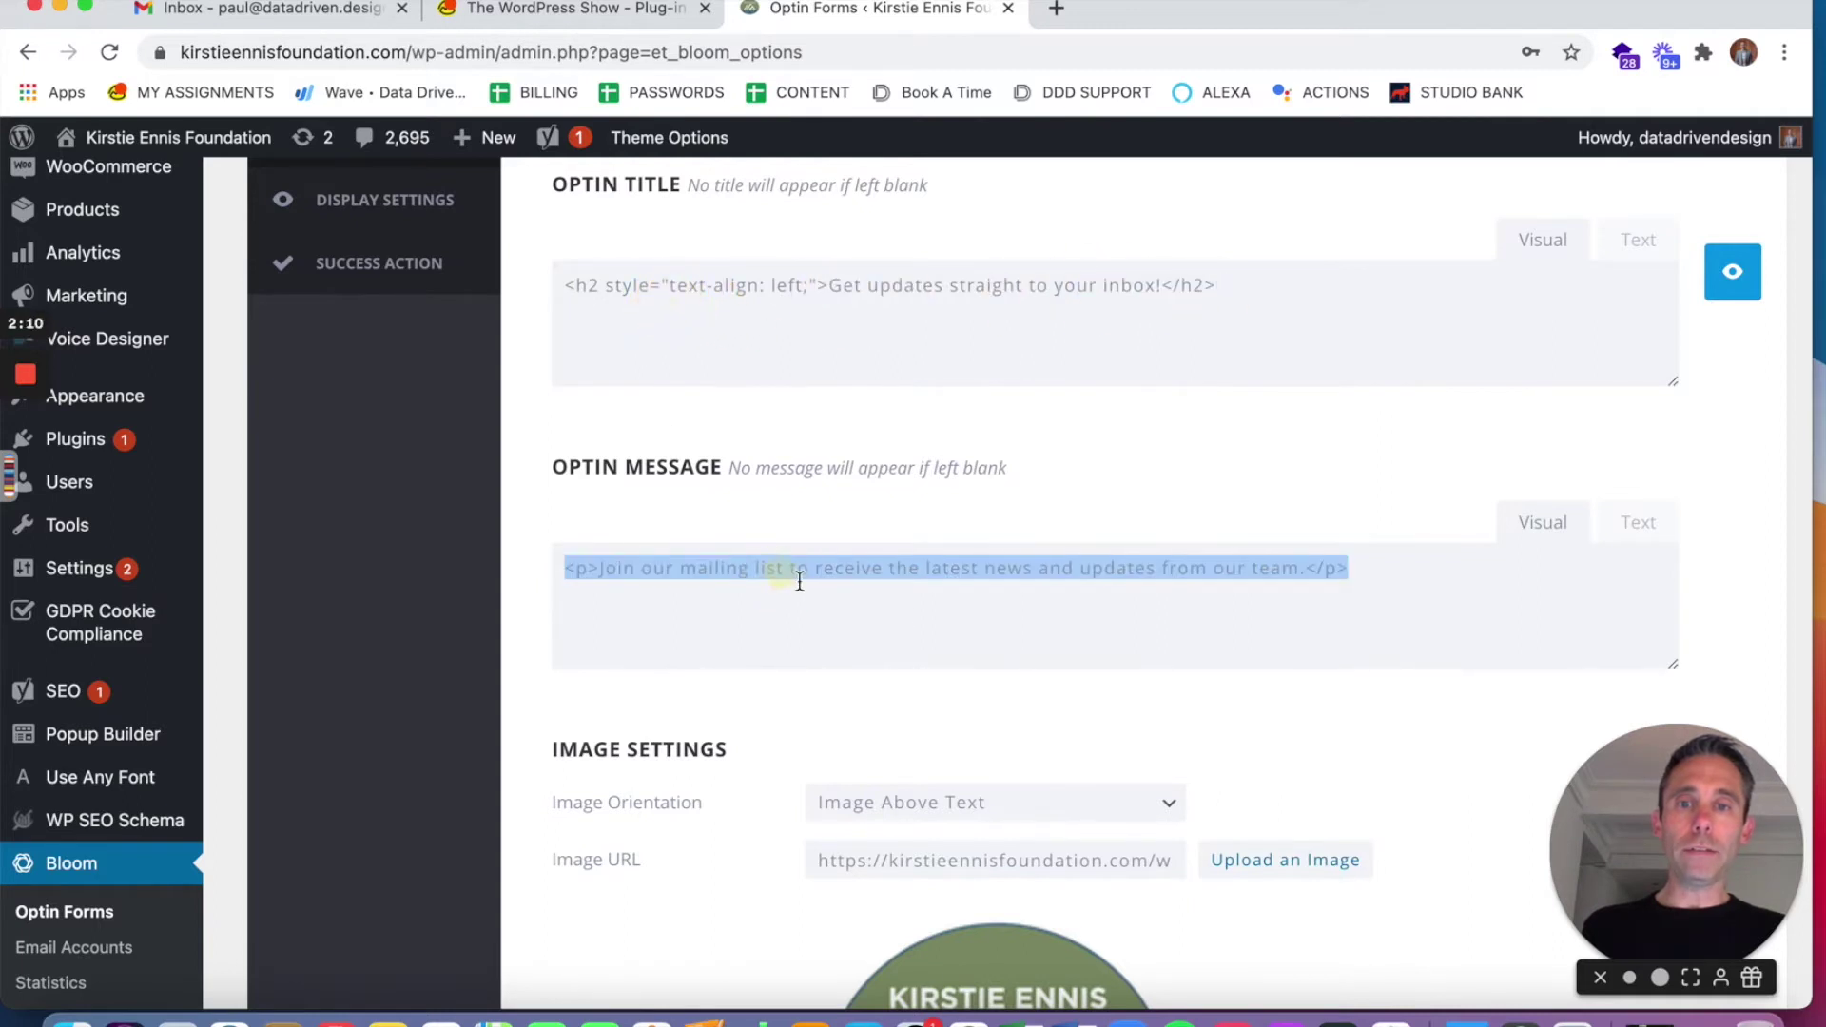
left_click(1196, 646)
scroll(1296, 723, "down", 5)
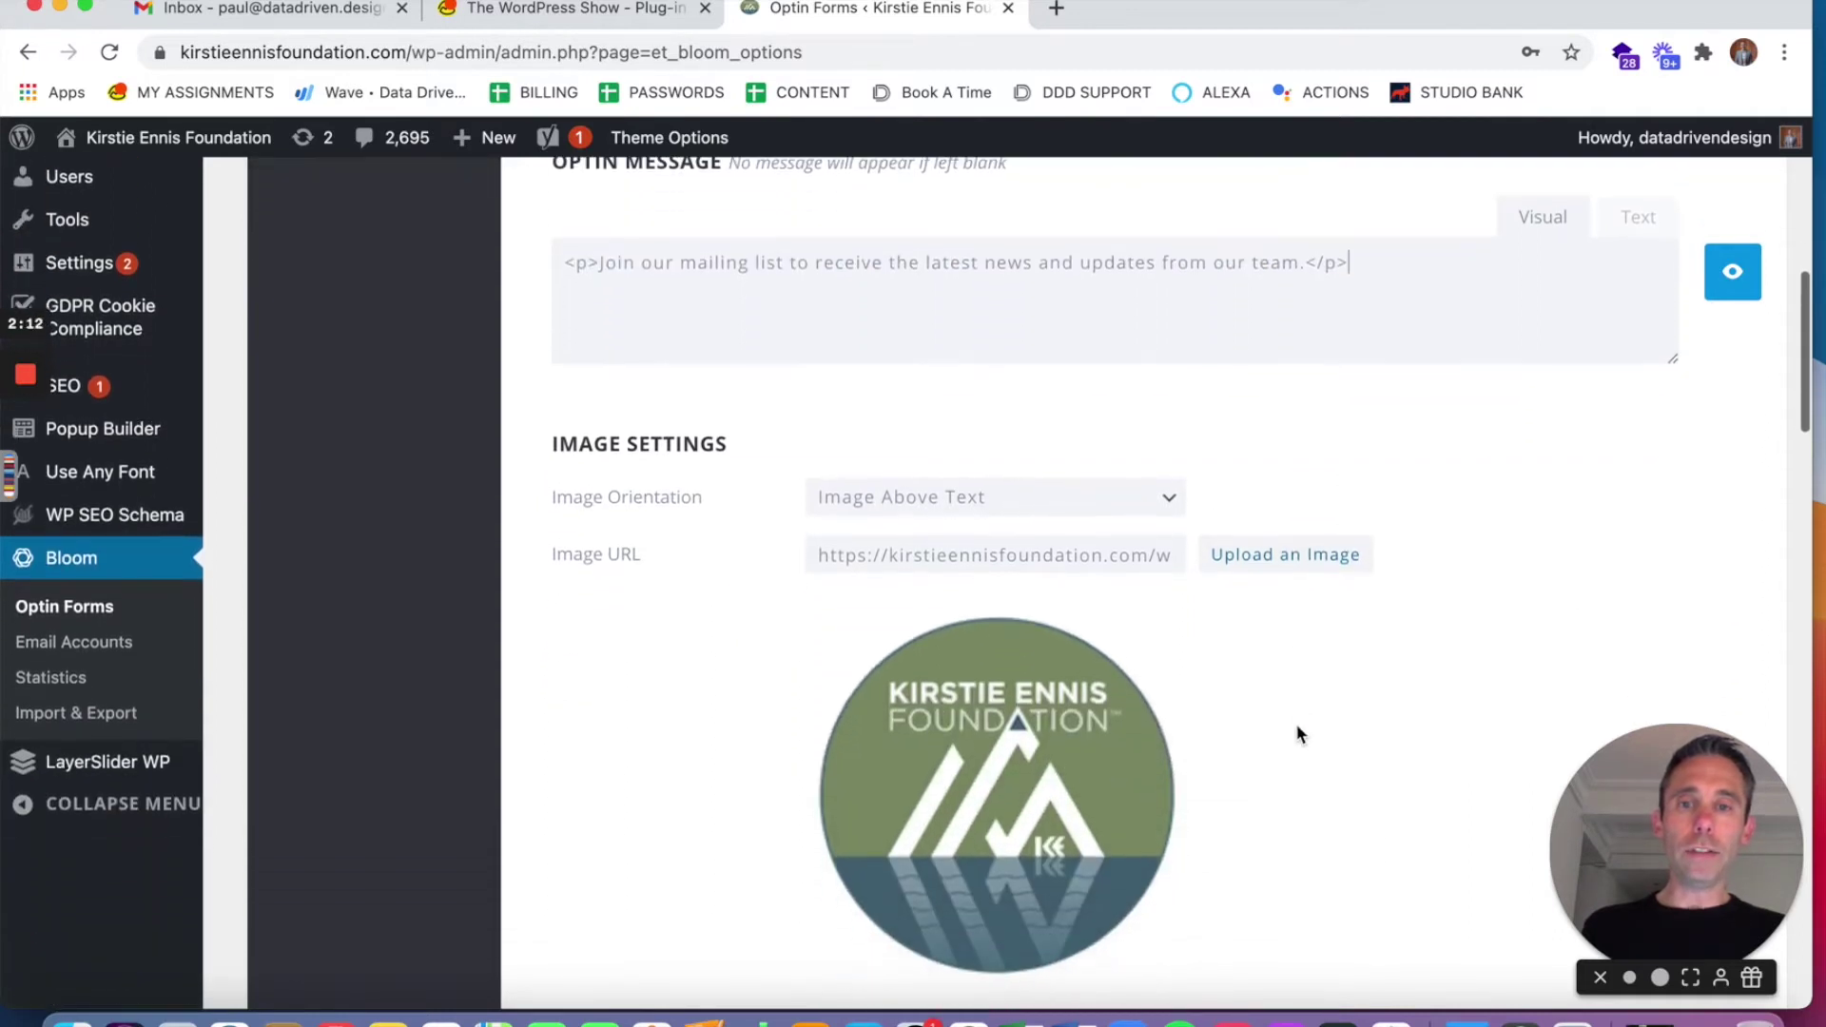
scroll(1235, 727, "down", 5)
scroll(1234, 728, "up", 5)
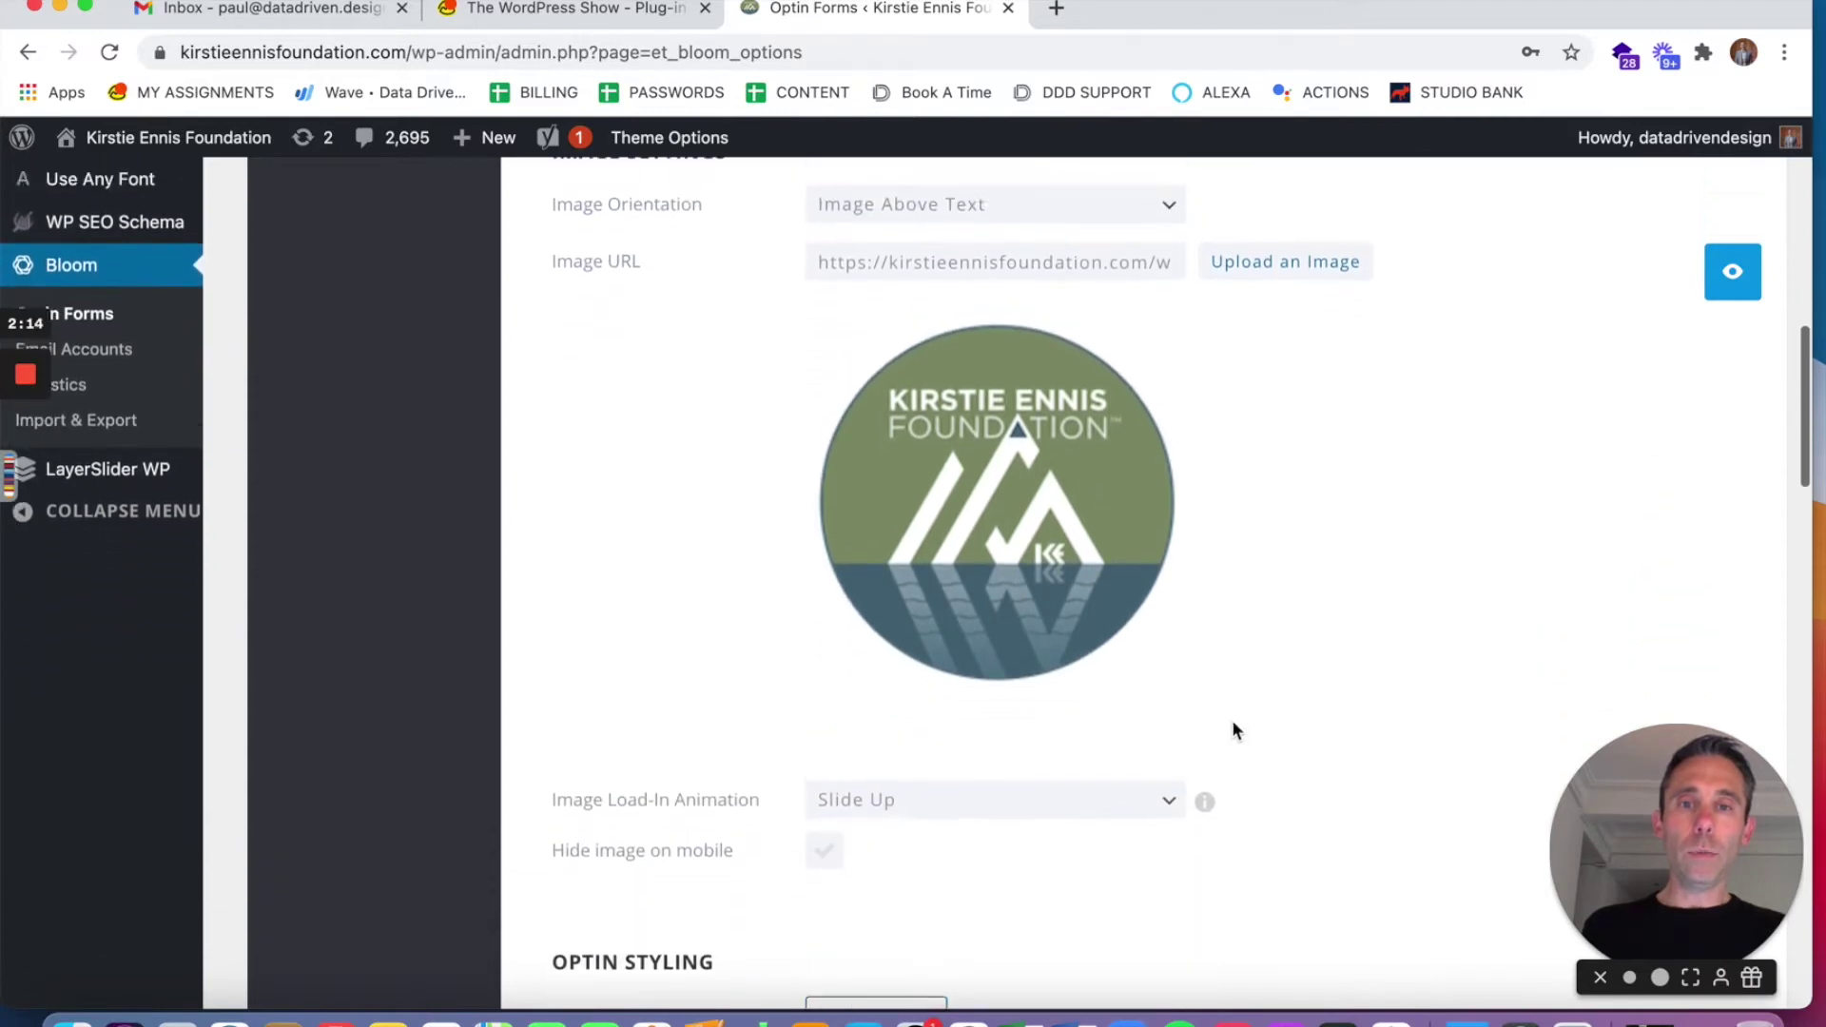
Step: Set the variant's Image Orientation to No Image and save it with Save & Exit
left_click(1150, 407)
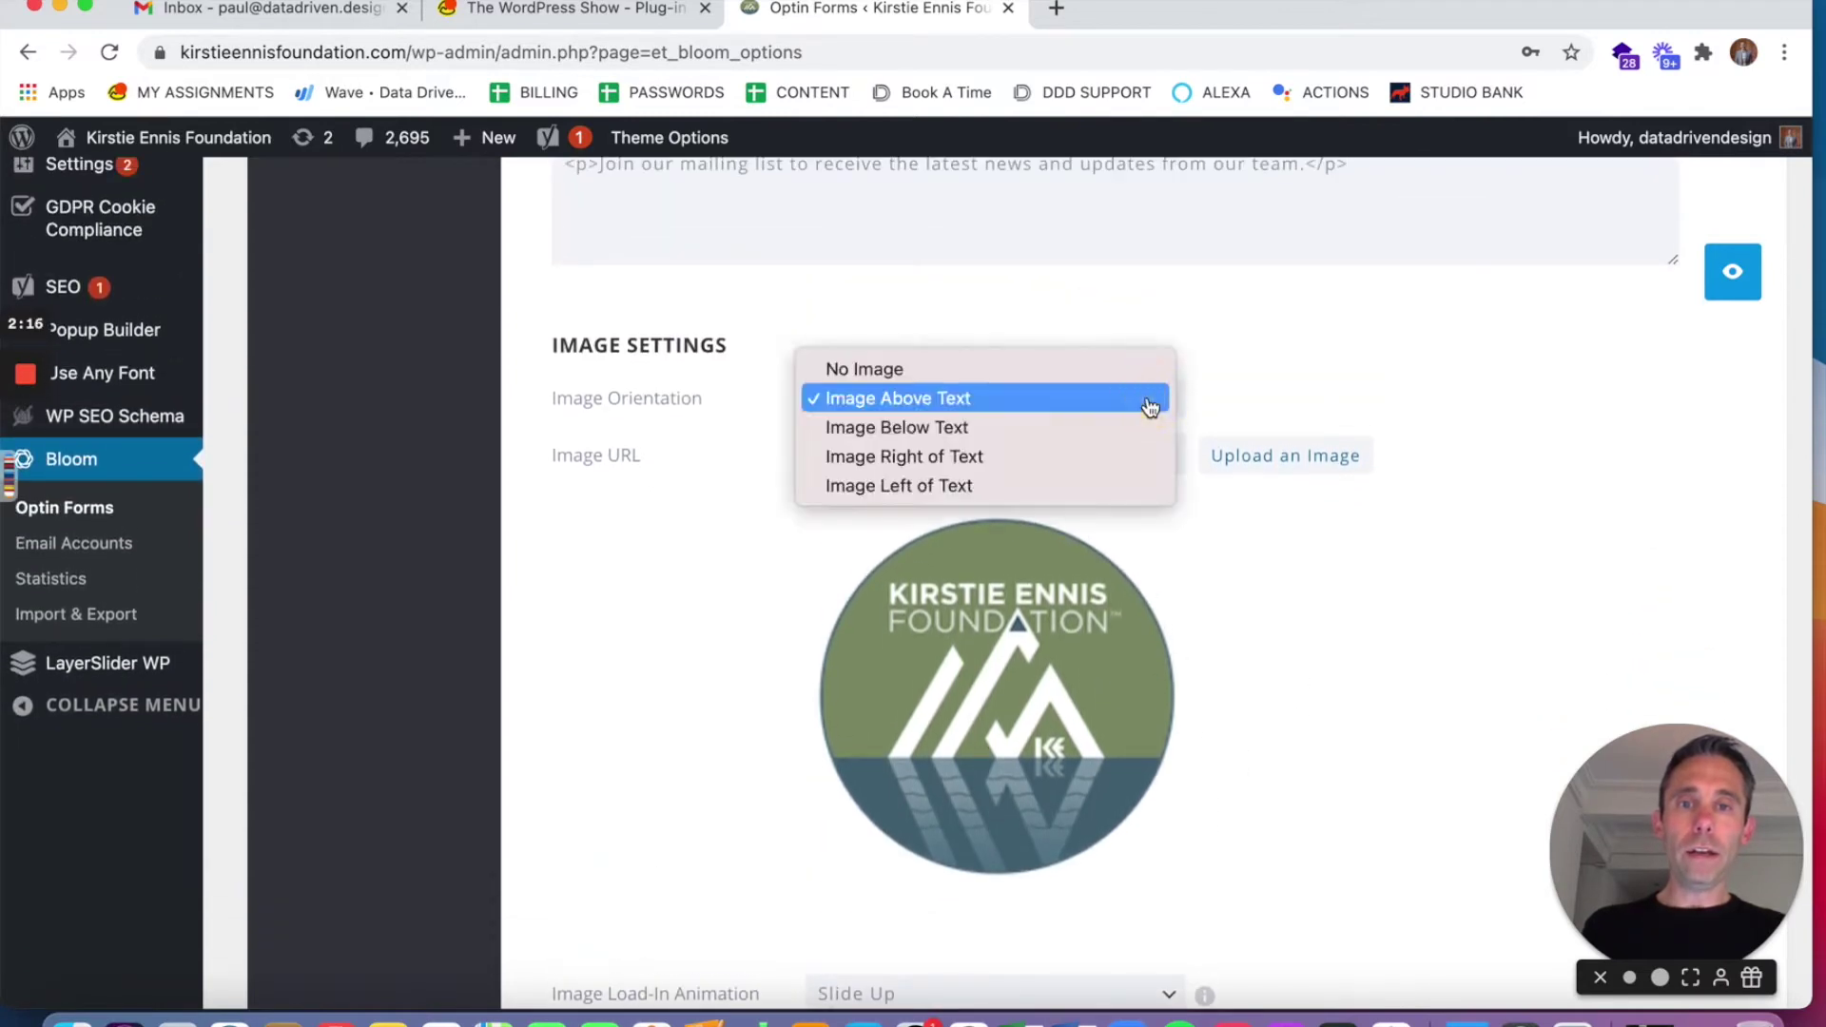
left_click(1094, 376)
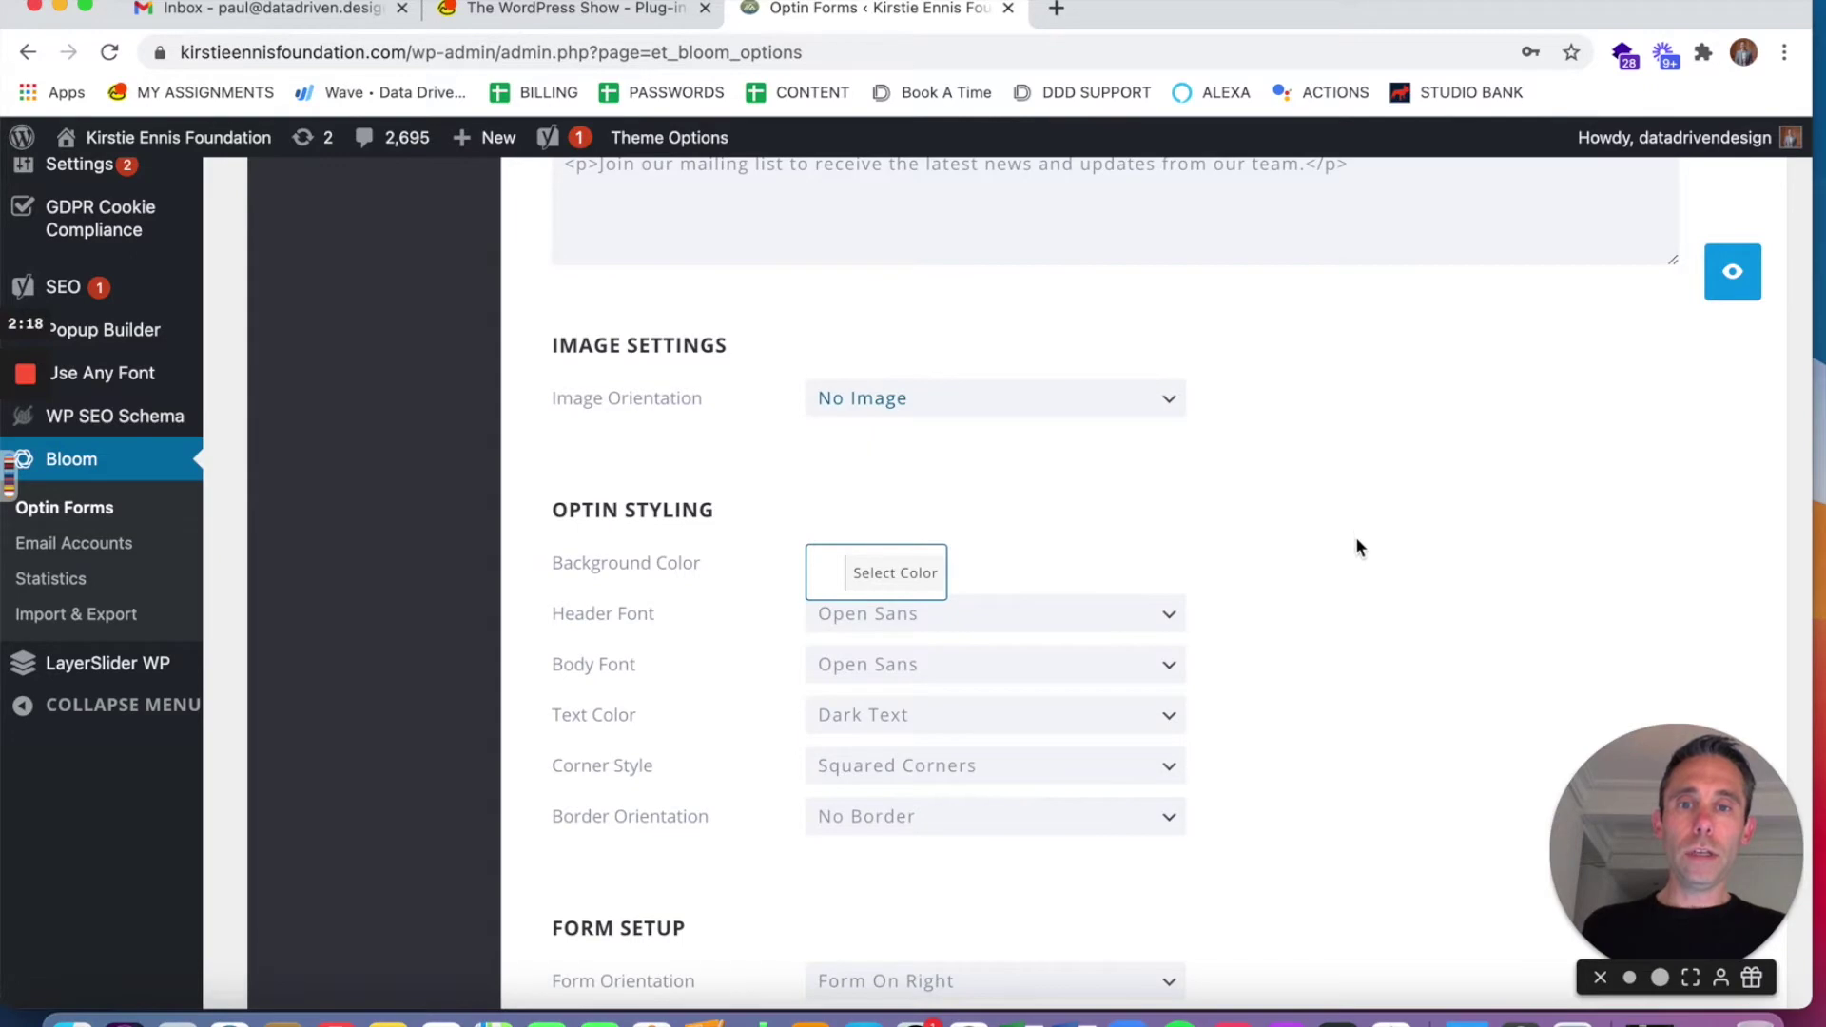
scroll(1355, 539, "down", 1)
scroll(1348, 548, "up", 7)
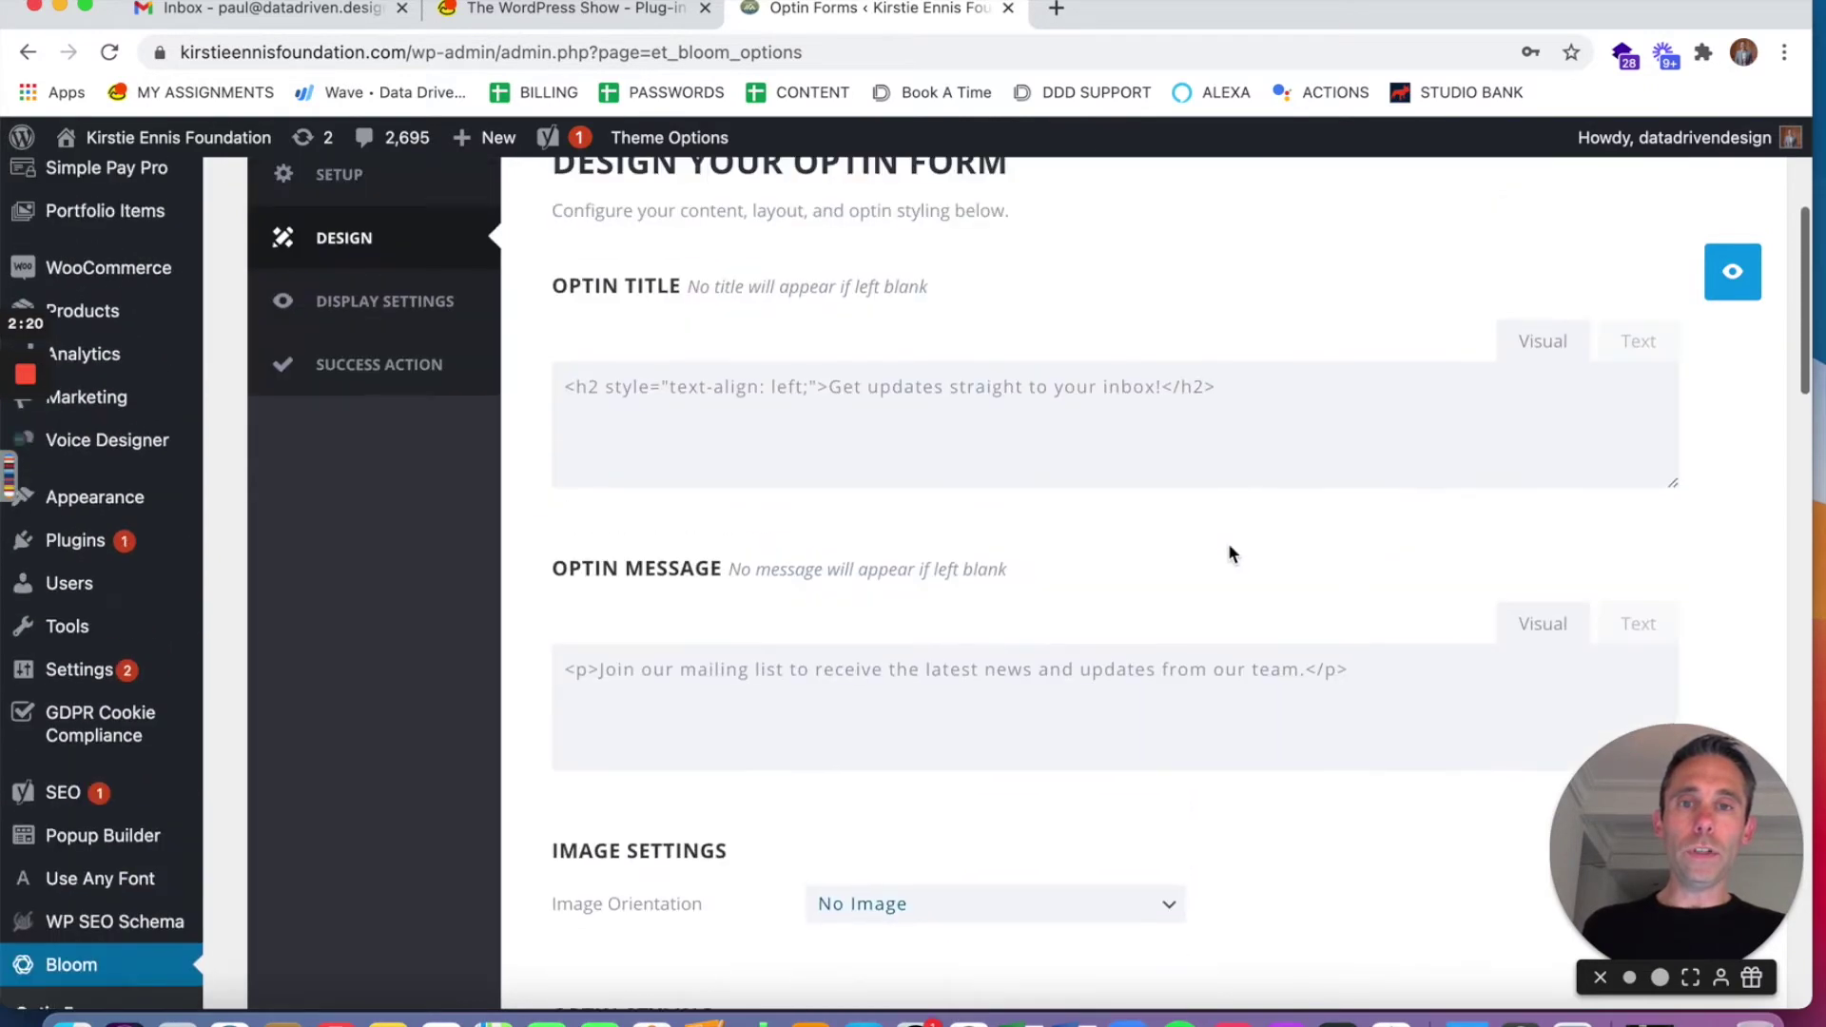
scroll(1229, 554, "up", 2)
scroll(1230, 552, "down", 15)
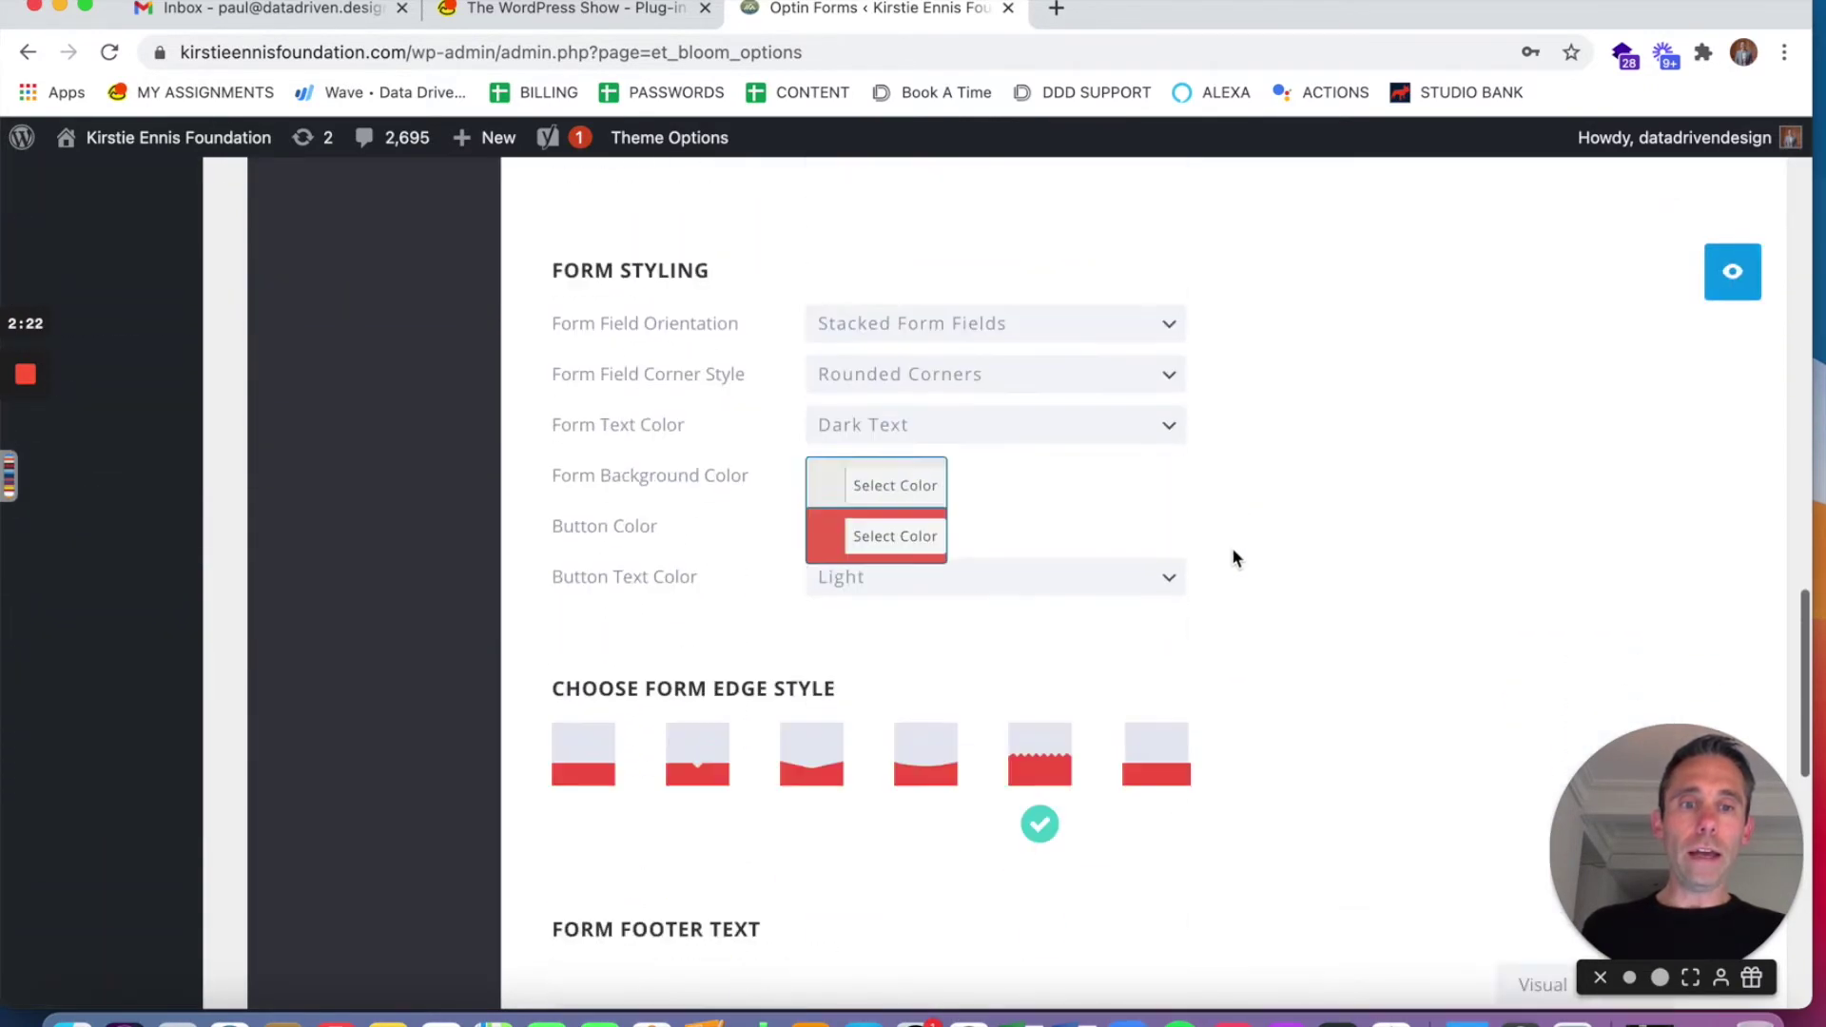
scroll(1232, 554, "down", 10)
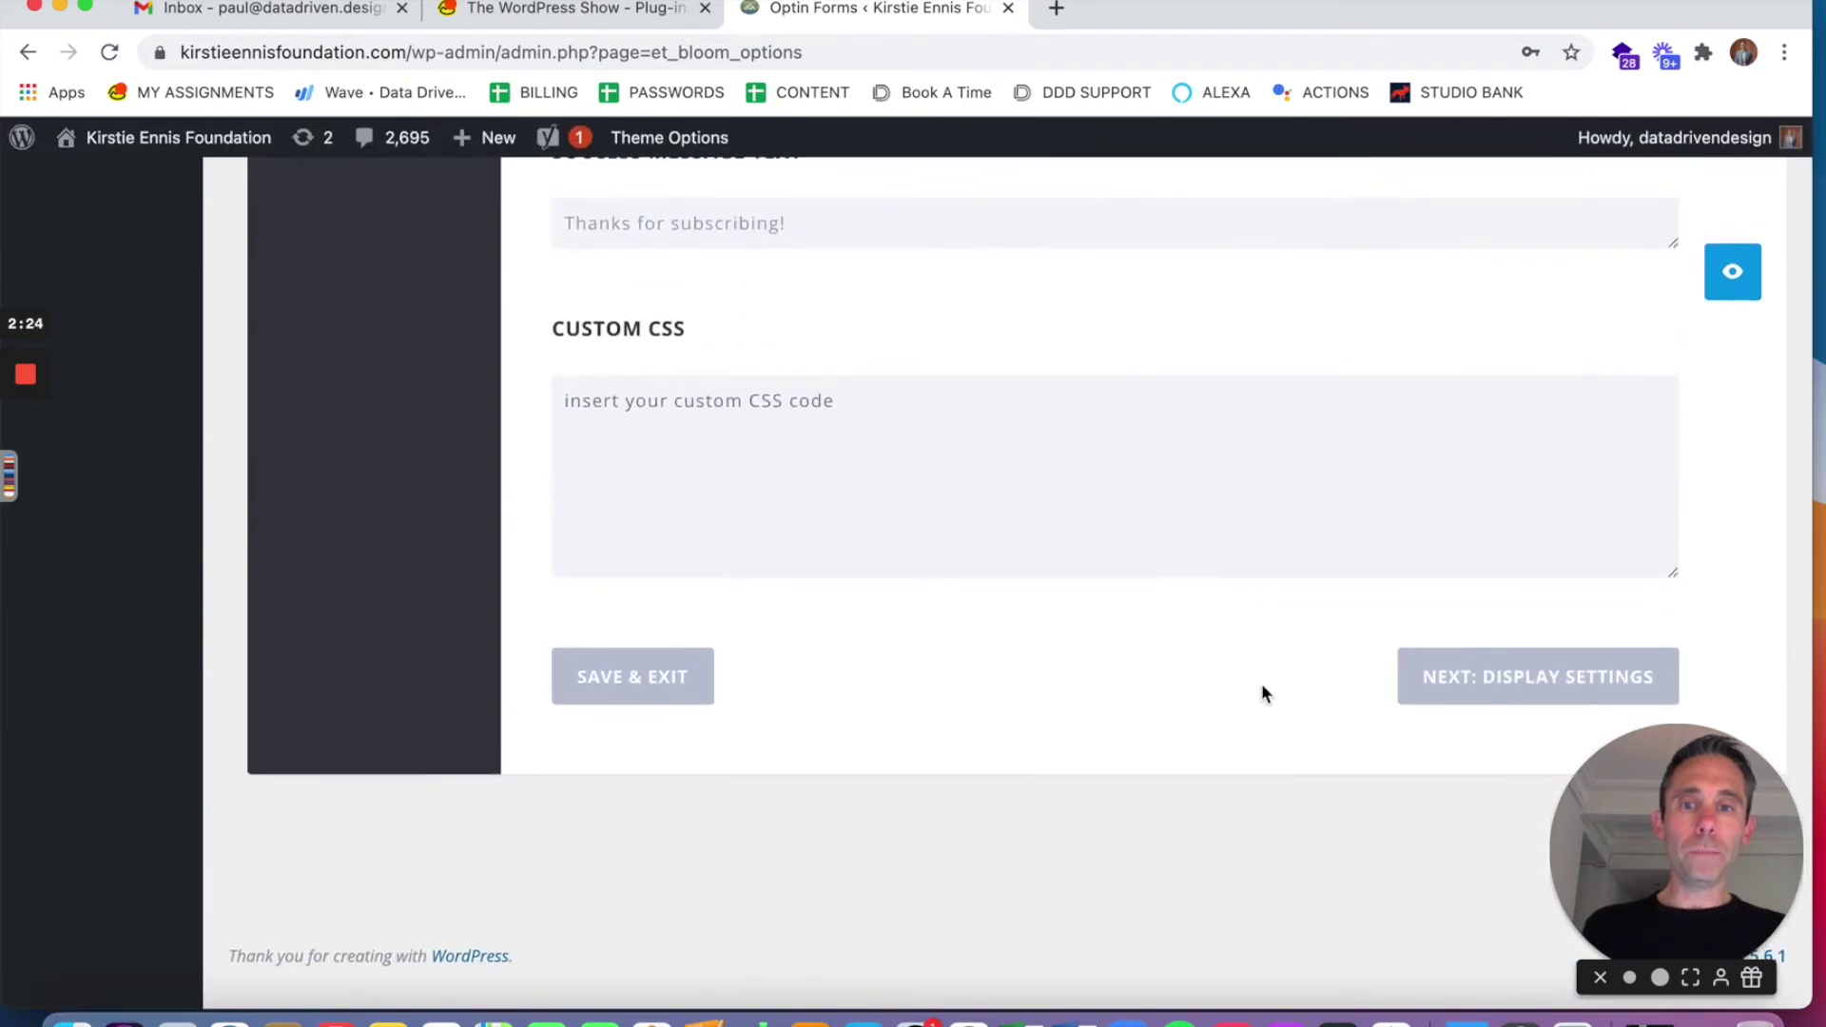
left_click(637, 675)
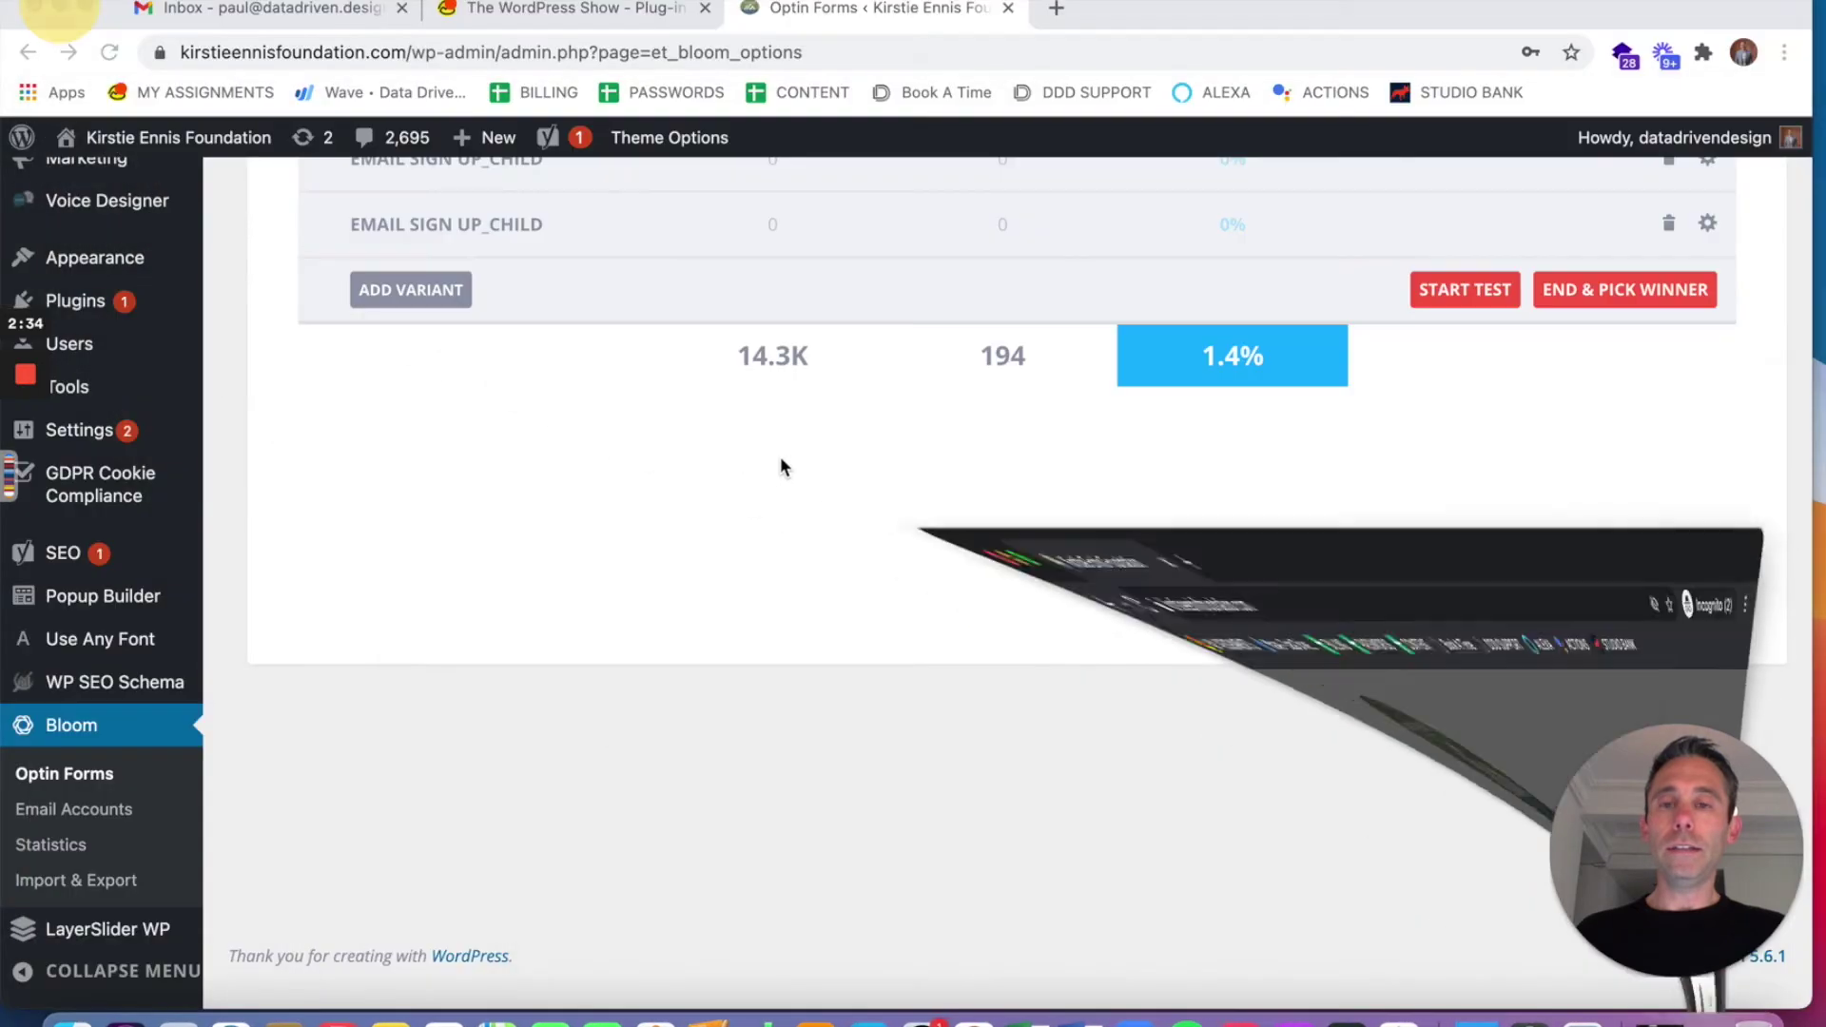
Step: Scroll the Active Optins table to see both Email Sign Up_child variants at 0 impressions
scroll(787, 463, "up", 5)
scroll(790, 466, "down", 1)
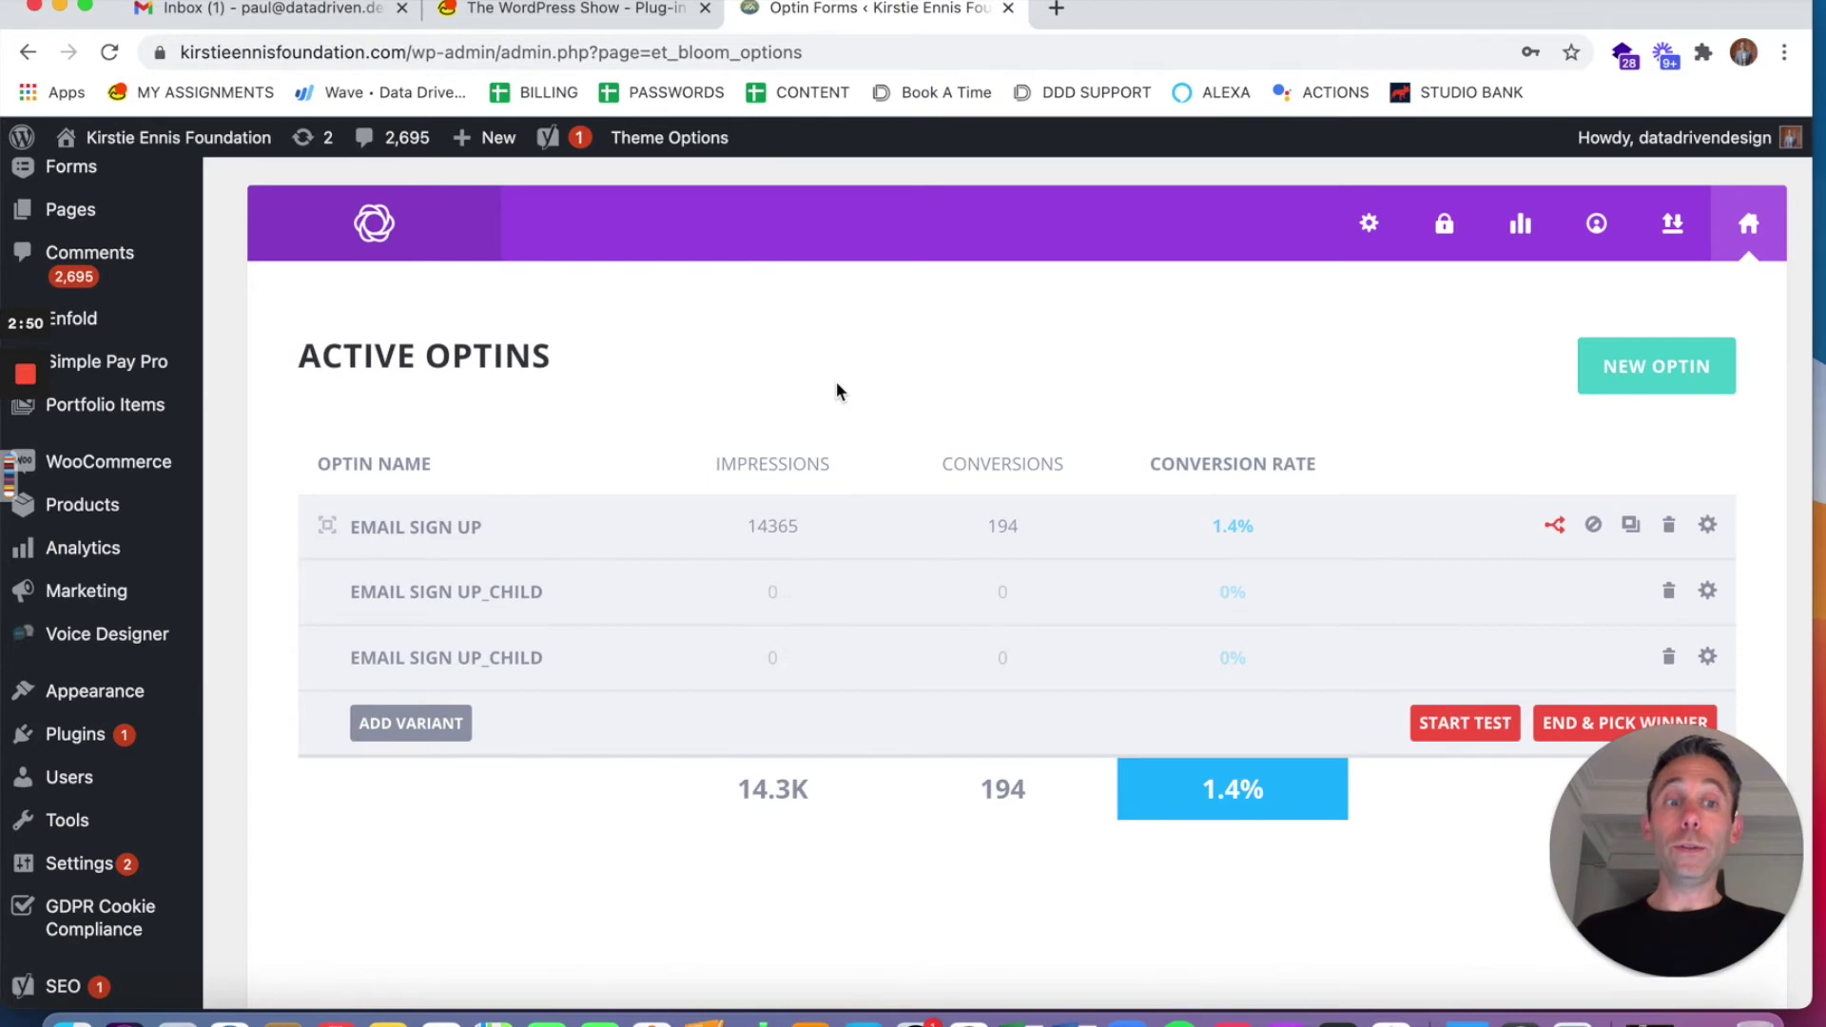
mouse_move(1745, 963)
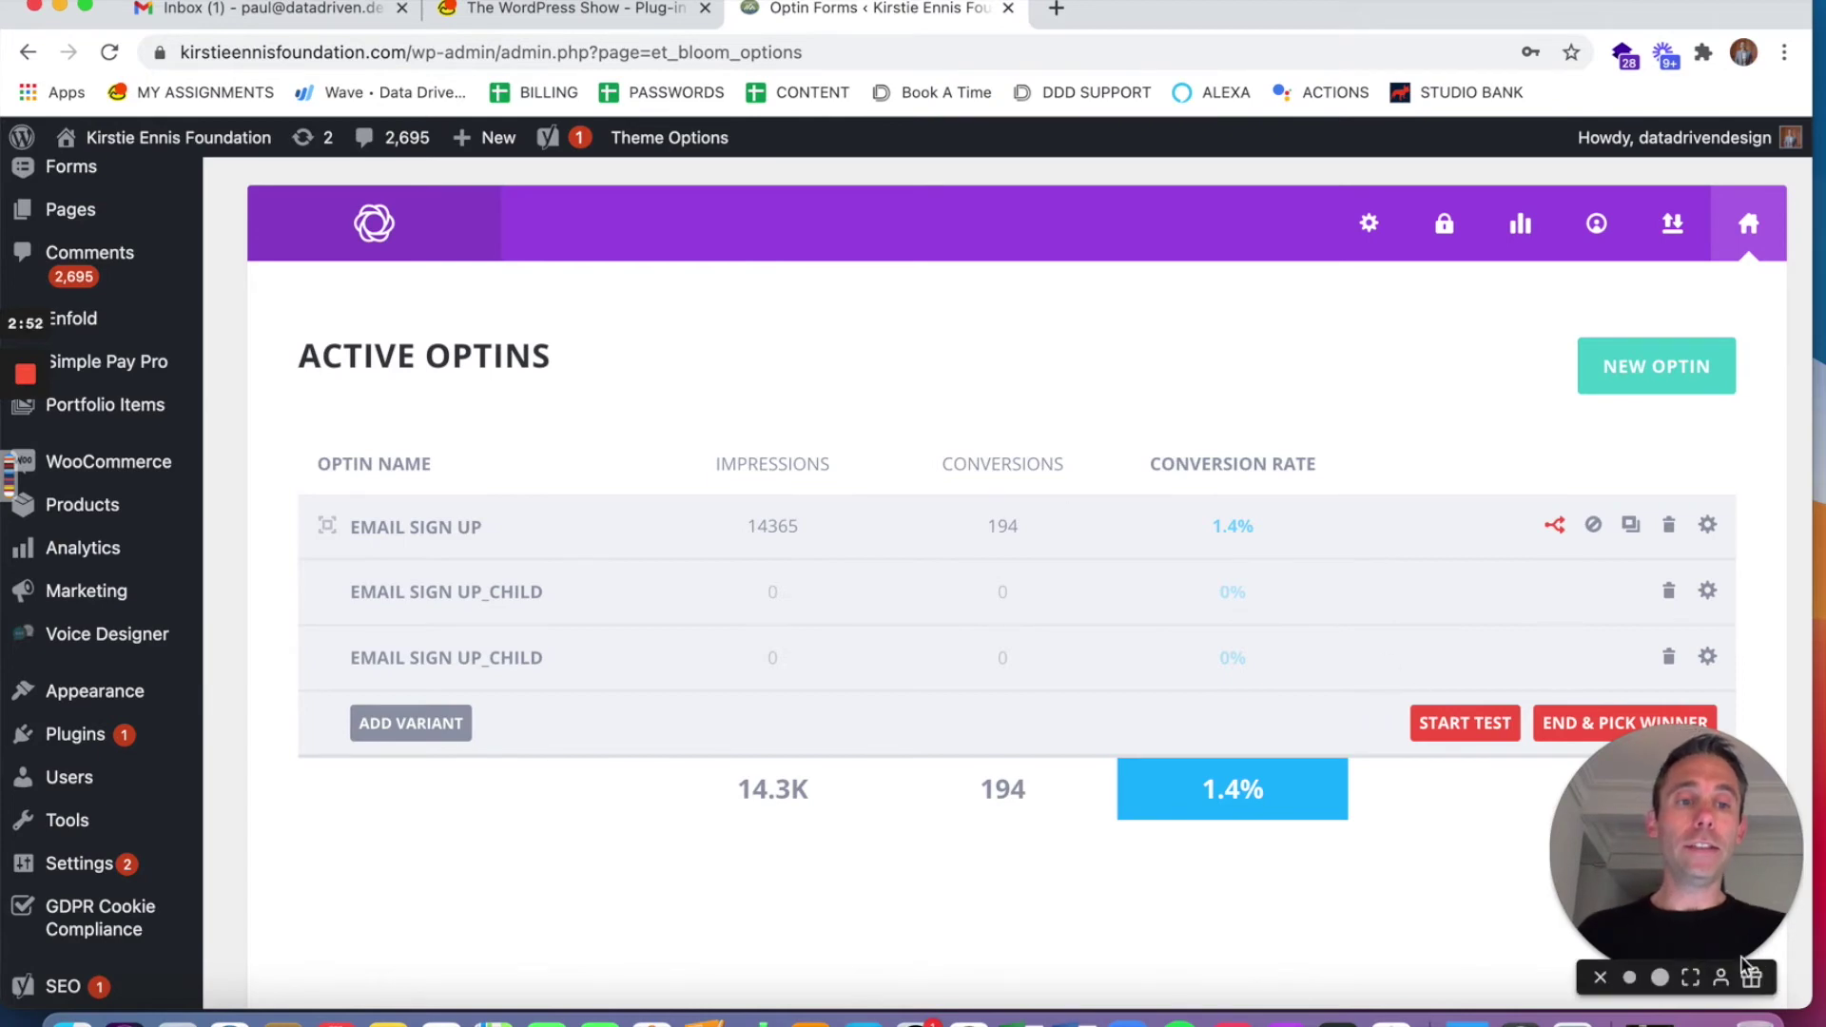